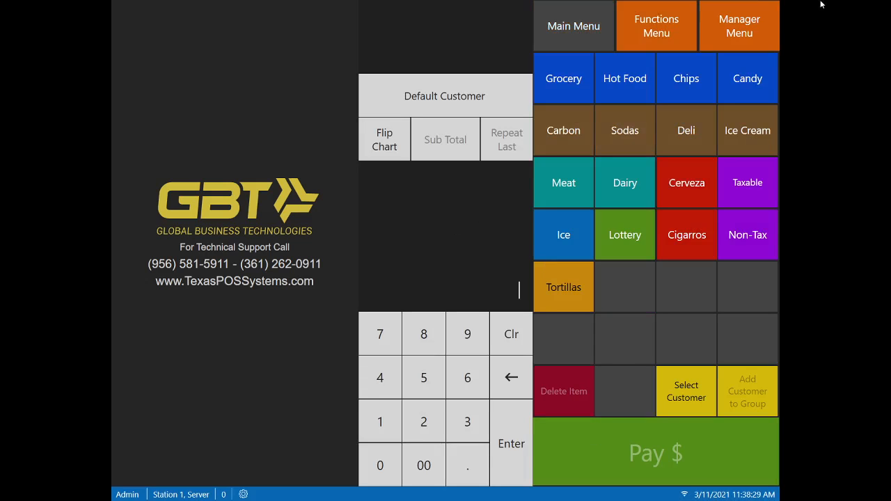
# - Start a new customer group in the system's management area with the description "Customer Loyalty Program"
pyautogui.click(756, 31)
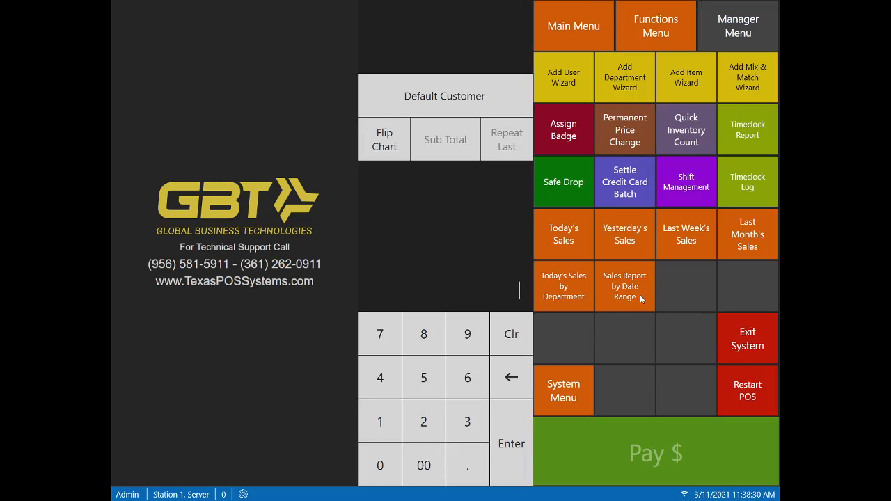
pyautogui.click(581, 396)
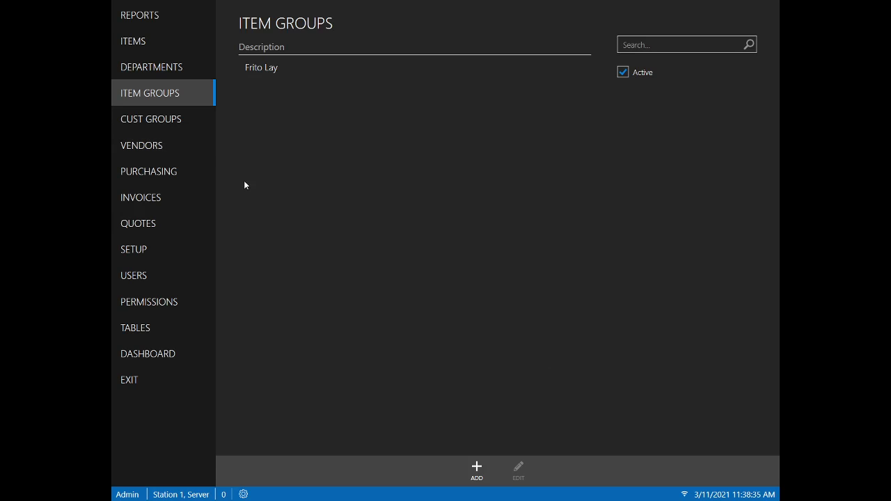
pyautogui.click(182, 119)
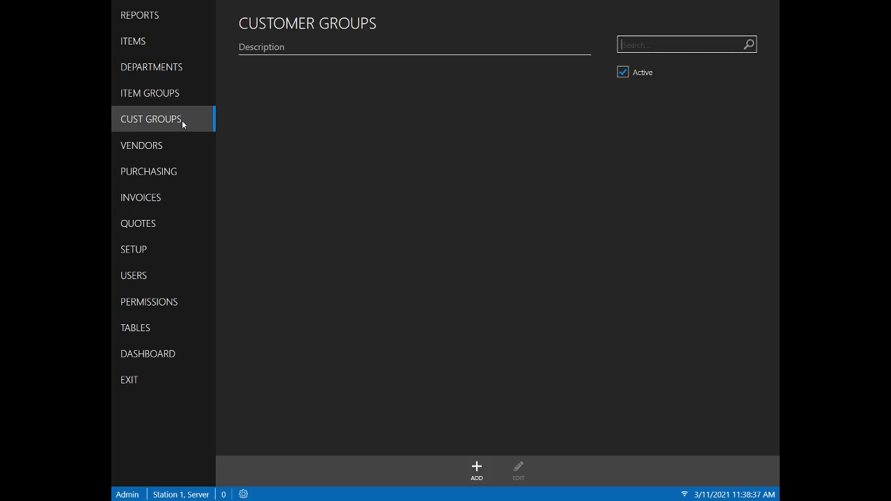
pyautogui.click(476, 465)
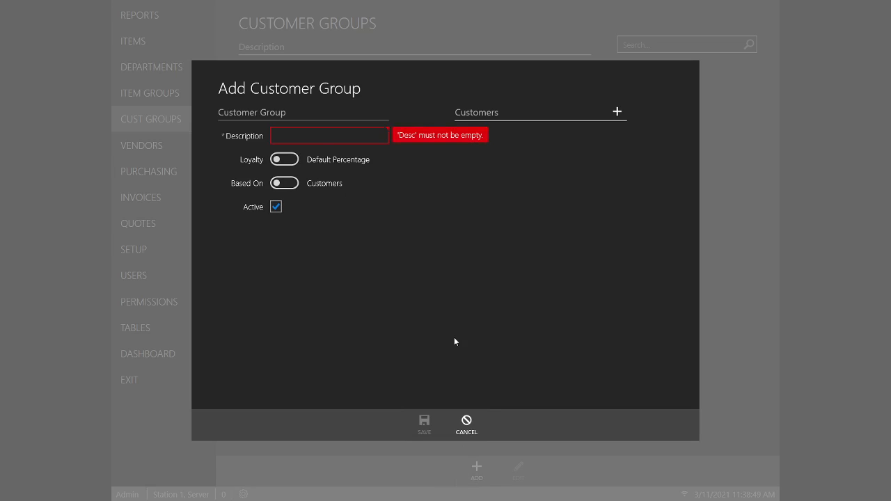
pyautogui.write('C')
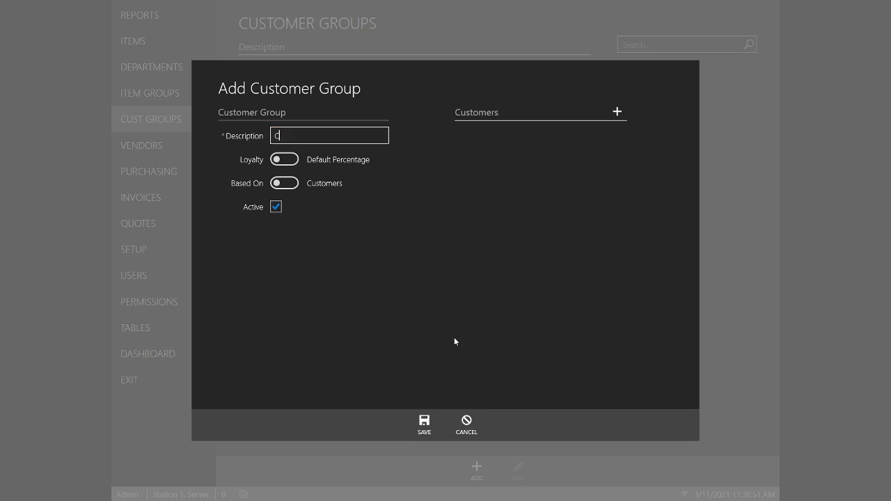
pyautogui.write('ustomer Loyalty Program')
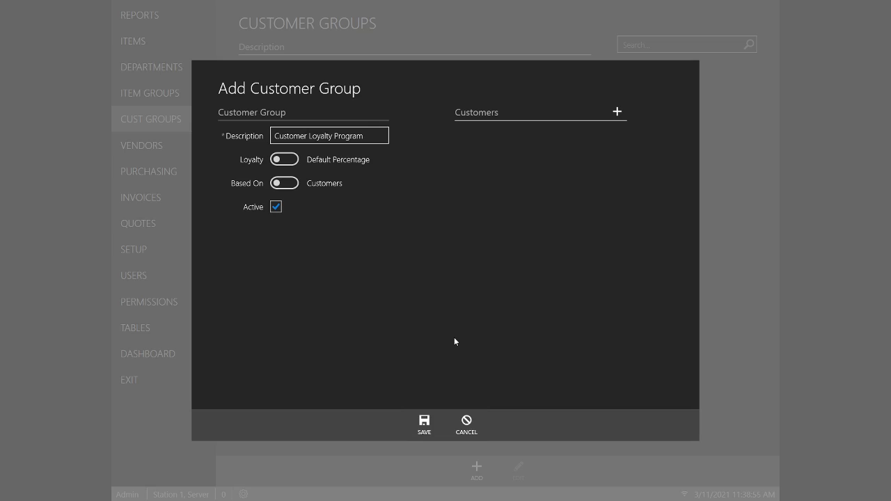
pyautogui.click(286, 160)
pyautogui.click(313, 185)
pyautogui.write('10.00')
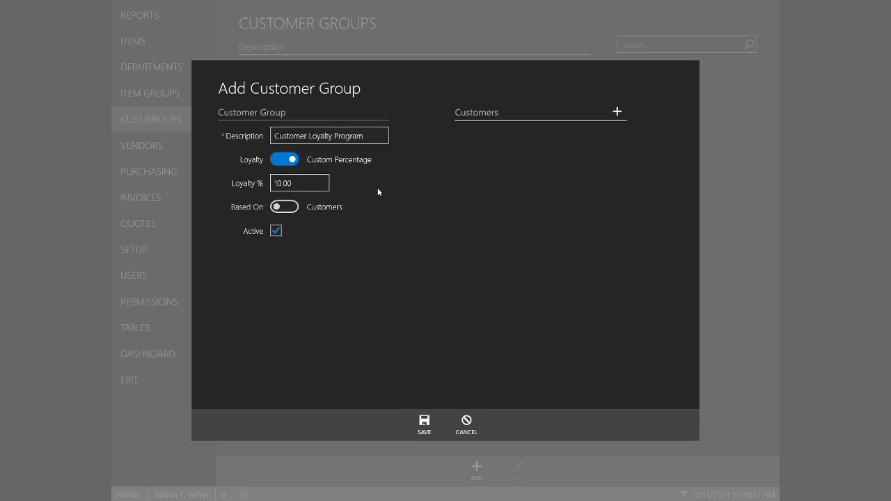
pyautogui.click(285, 161)
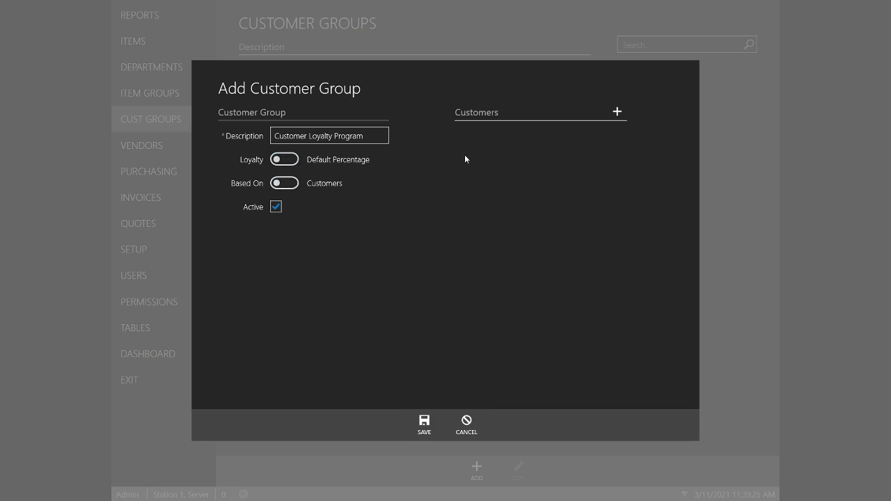
# - Add the first two customers in the customer list to the Customer Loyalty Program group
pyautogui.click(618, 112)
pyautogui.click(380, 142)
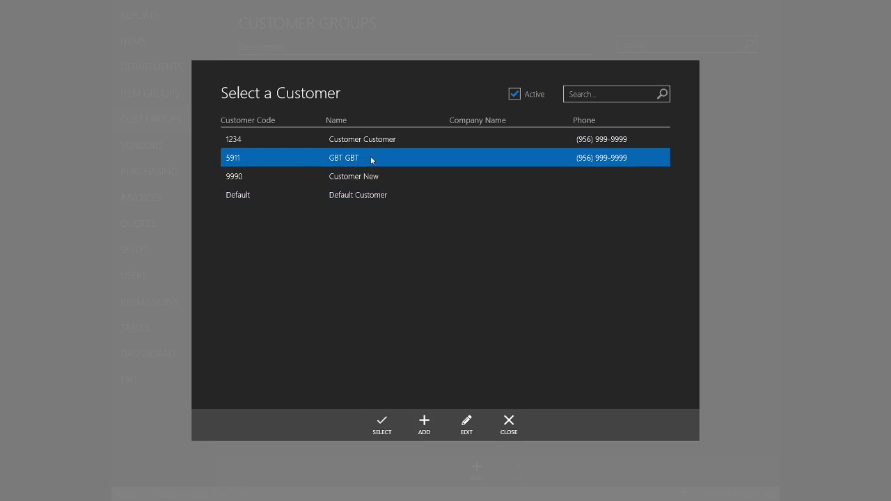
pyautogui.click(380, 429)
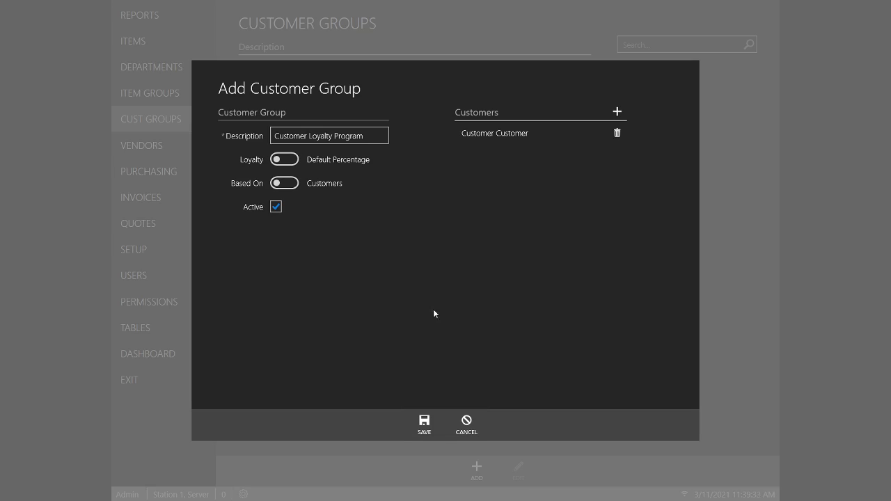
pyautogui.click(616, 112)
pyautogui.click(355, 159)
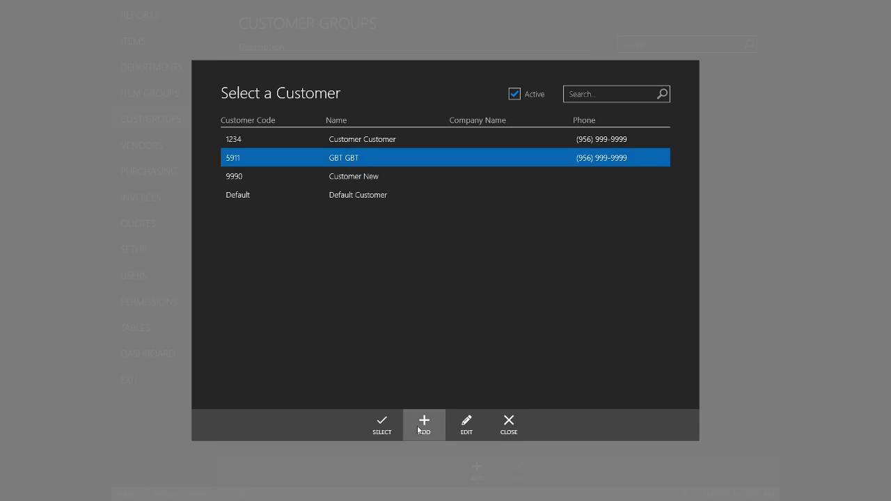
pyautogui.click(398, 426)
pyautogui.click(284, 183)
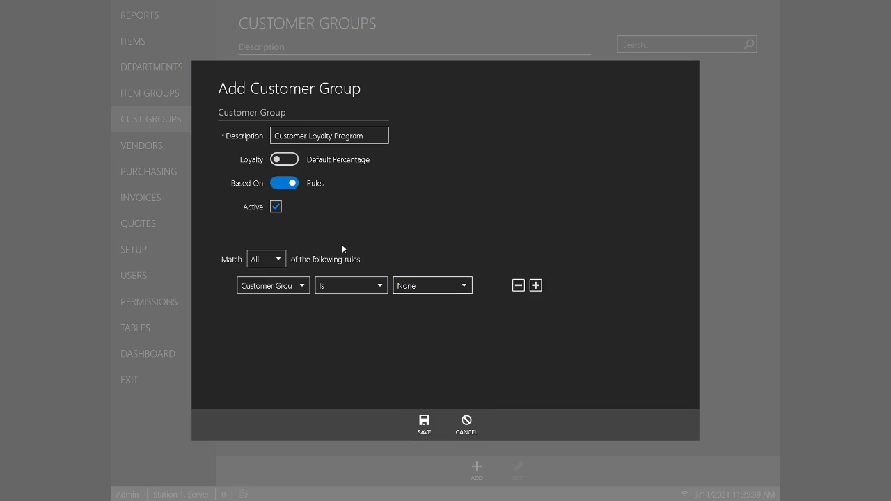
pyautogui.click(300, 286)
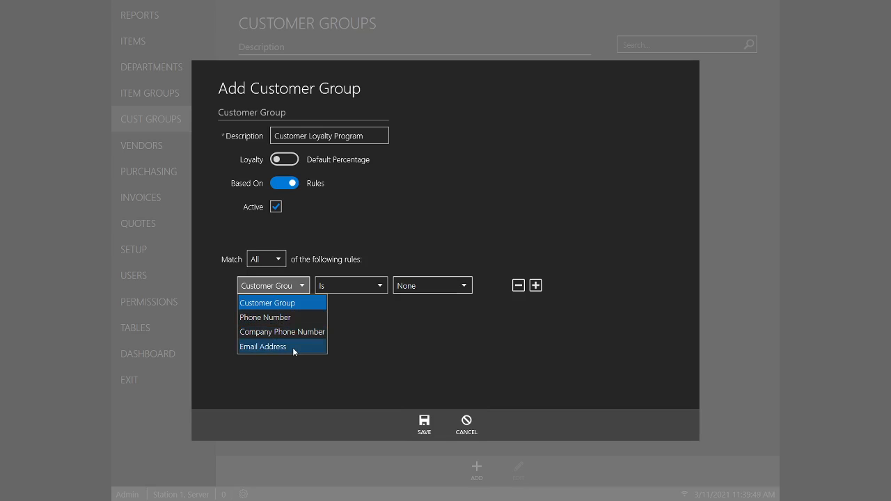
pyautogui.click(376, 338)
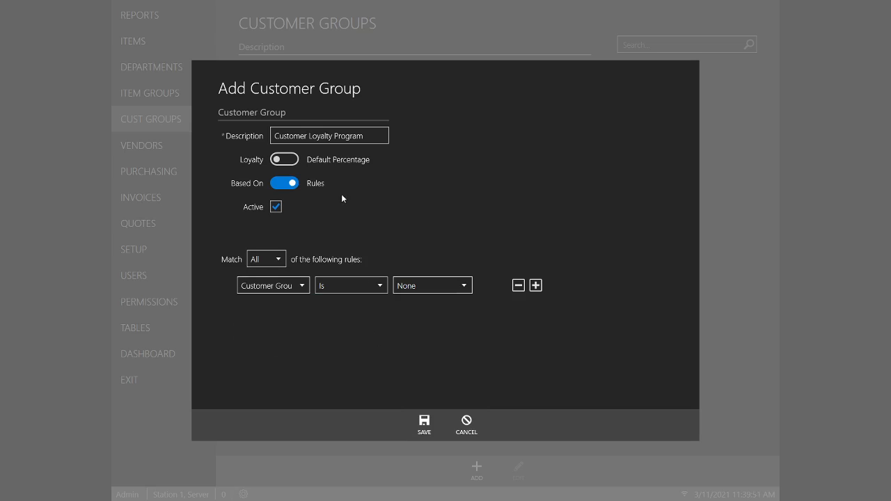
pyautogui.click(286, 186)
# - Save the Customer Loyalty Program customer group
pyautogui.click(467, 139)
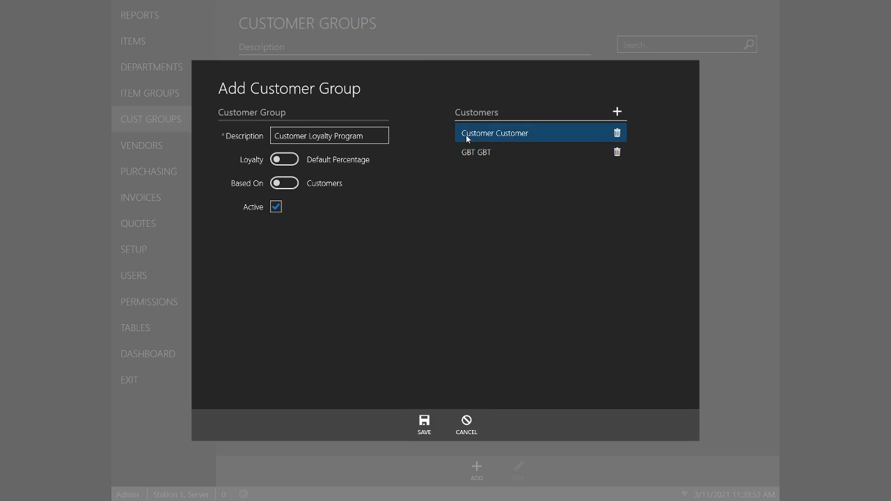
pyautogui.click(423, 426)
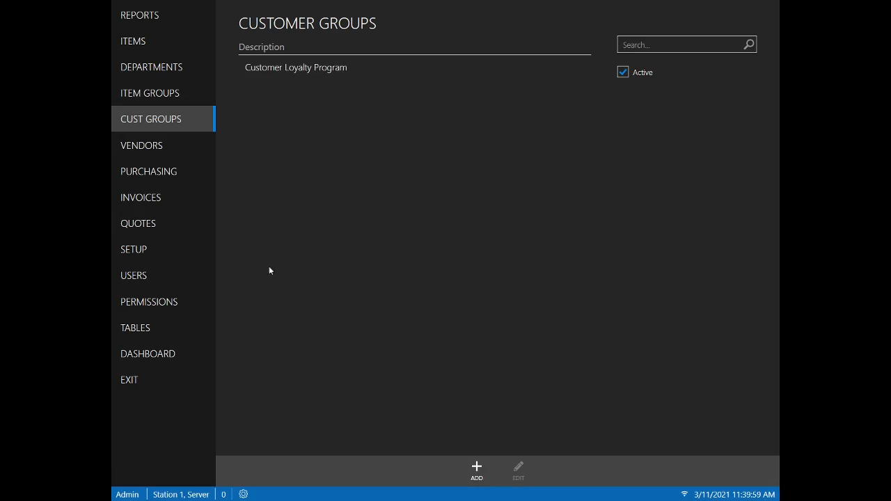
# - Start a new item group with the description "Customer Loyalty Items"
pyautogui.click(136, 94)
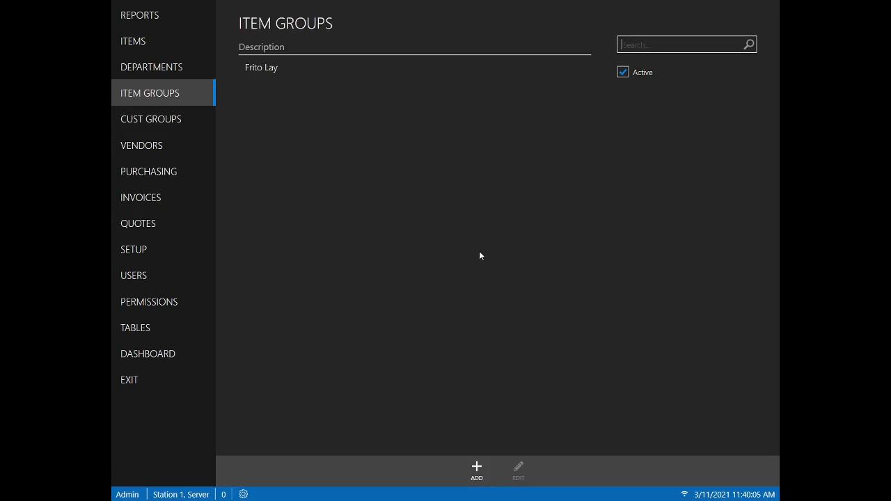
pyautogui.click(482, 472)
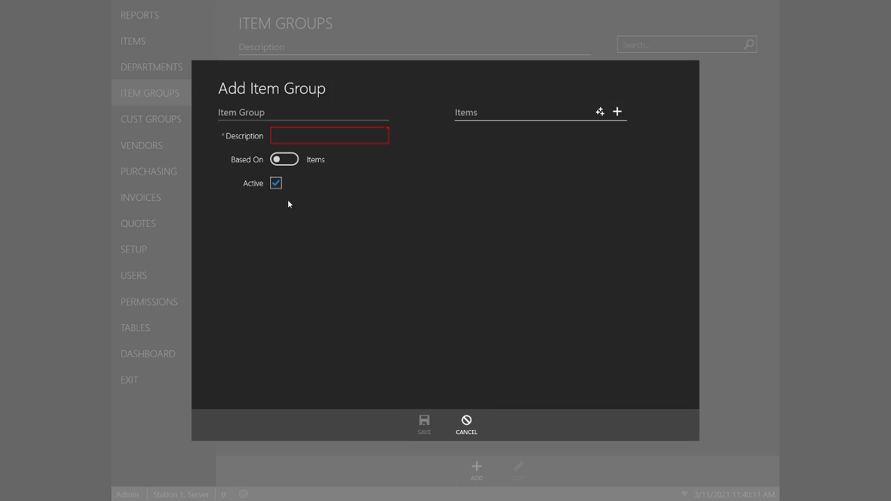
pyautogui.write('C')
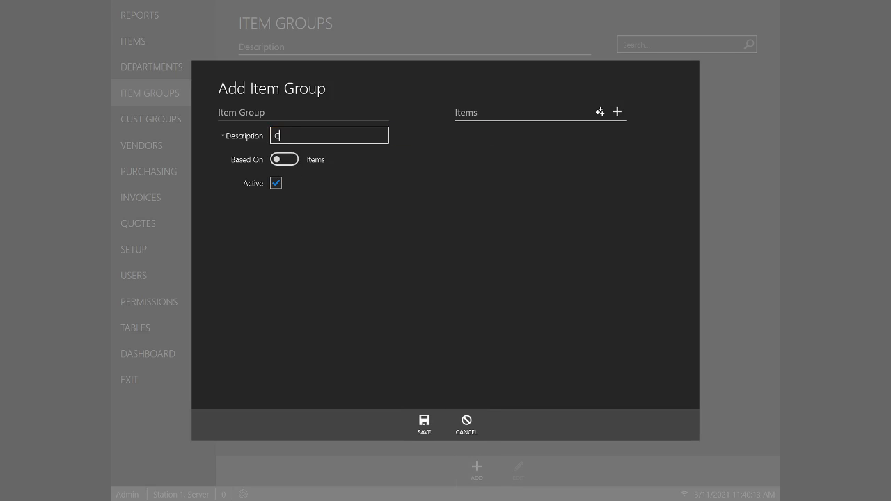
pyautogui.write('ustomer Loyalty Items')
pyautogui.click(617, 112)
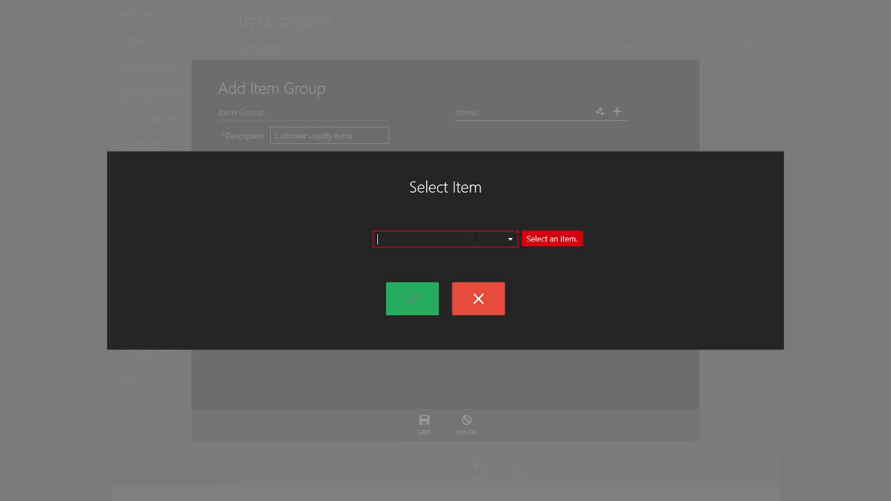
pyautogui.click(510, 240)
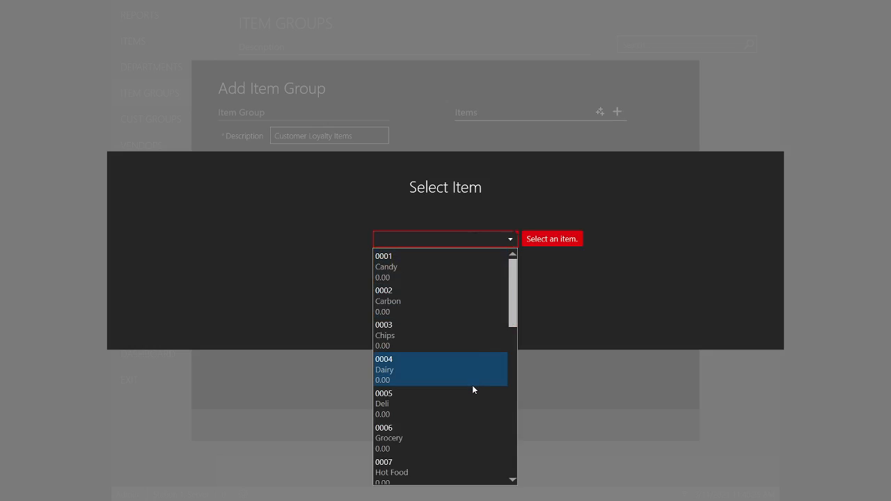
pyautogui.write('0')
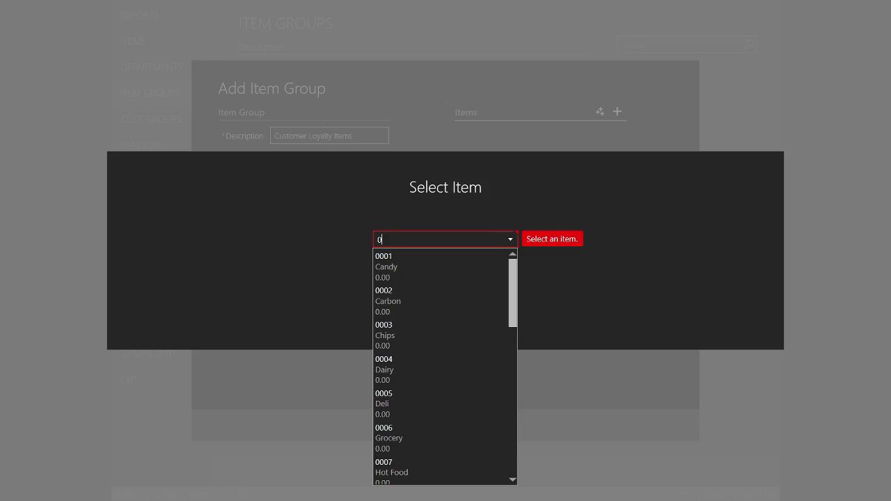
pyautogui.write('001')
pyautogui.click(465, 272)
pyautogui.click(478, 298)
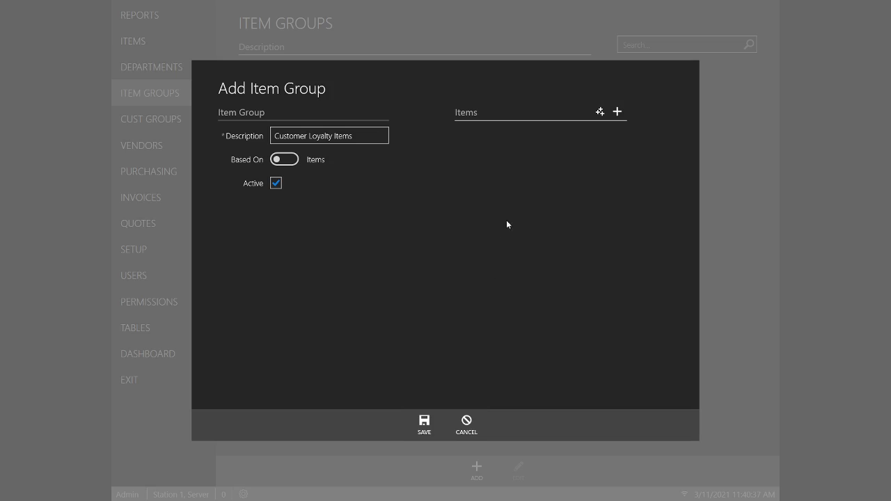
pyautogui.click(600, 113)
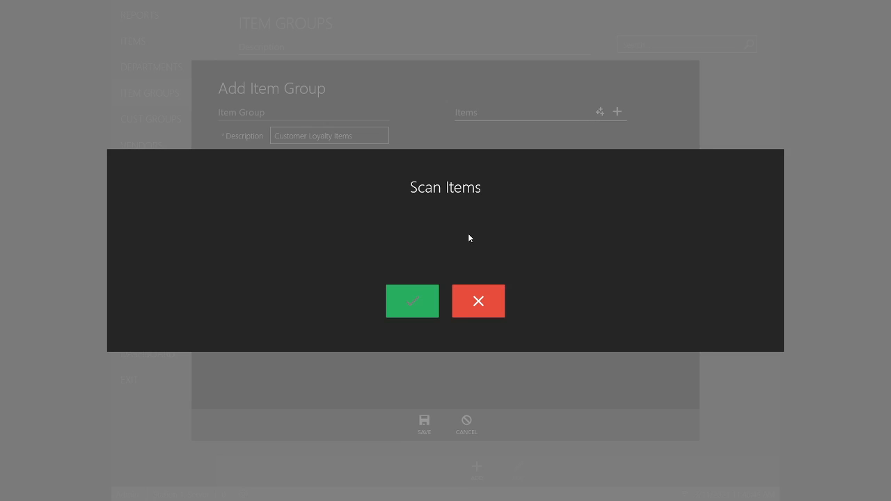
pyautogui.click(478, 298)
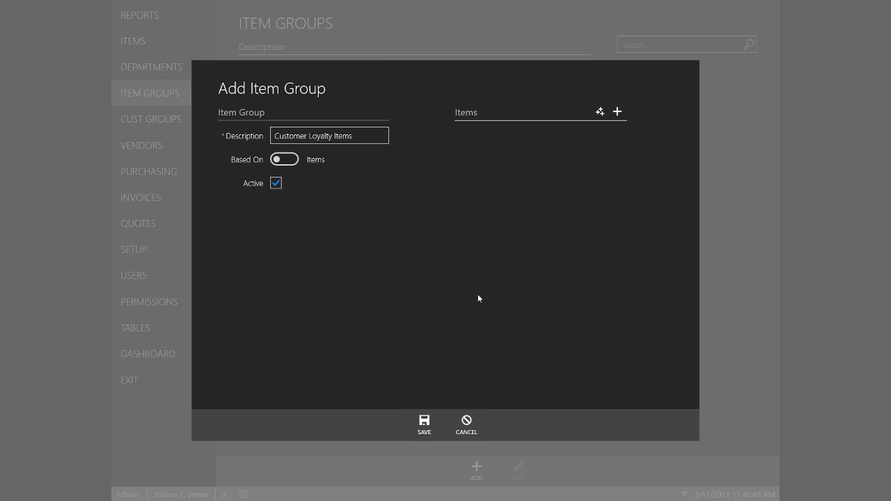
# - Base the Customer Loyalty Items group on rules, using Department as the rule's criterion
pyautogui.click(287, 165)
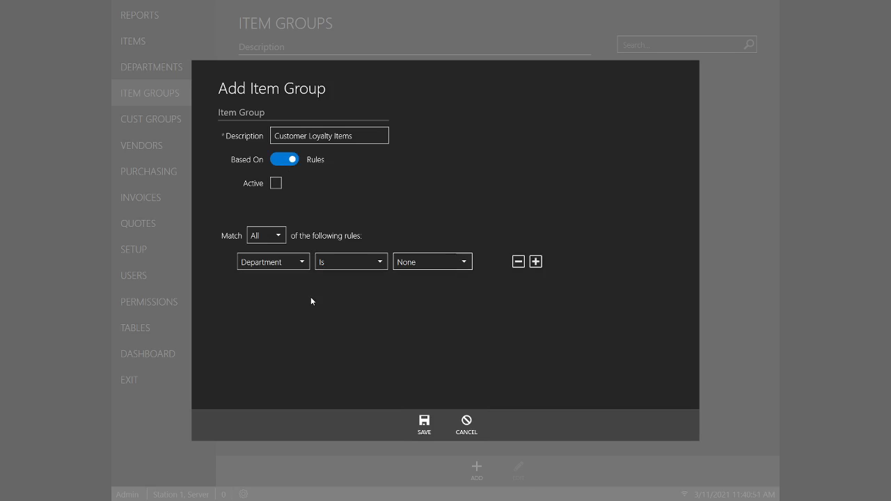
pyautogui.click(301, 263)
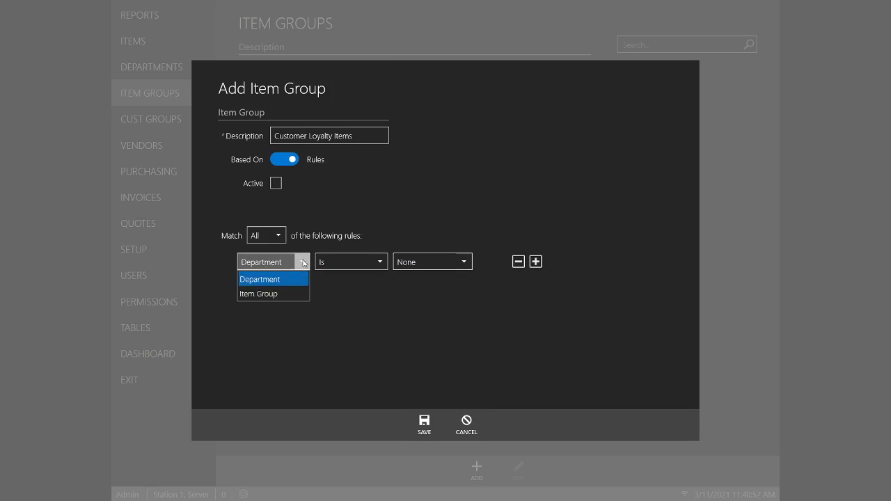
pyautogui.click(269, 279)
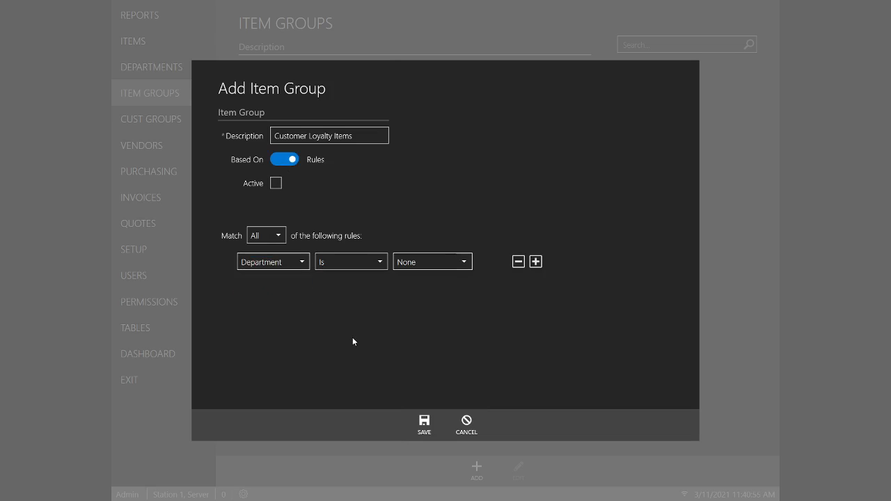
# - Set the item group's department rule to match CANDY, HOT FOOD, NON-TAX and TAXABLE
pyautogui.click(463, 264)
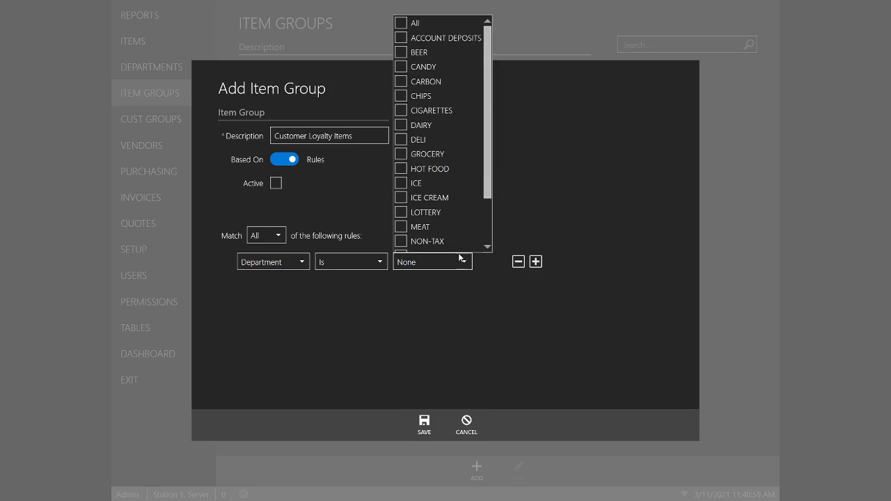
pyautogui.scroll(-1, 421, 200)
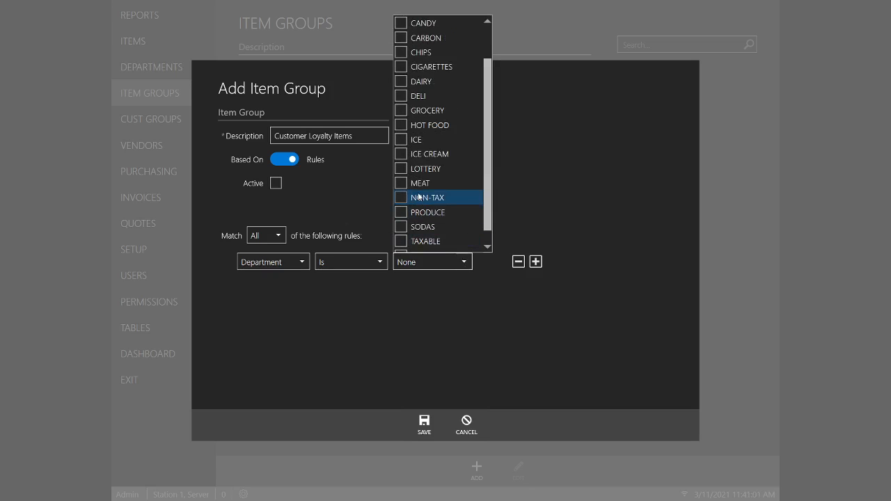
pyautogui.scroll(1, 404, 150)
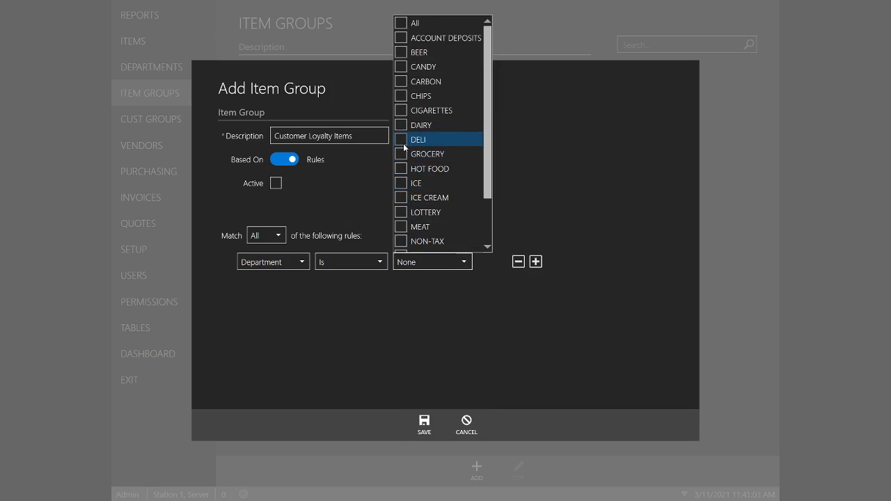
pyautogui.click(403, 67)
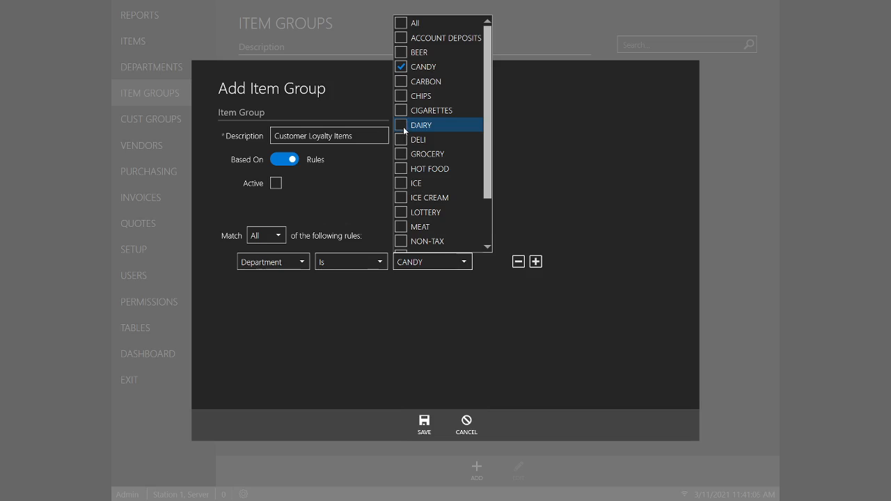
pyautogui.click(402, 170)
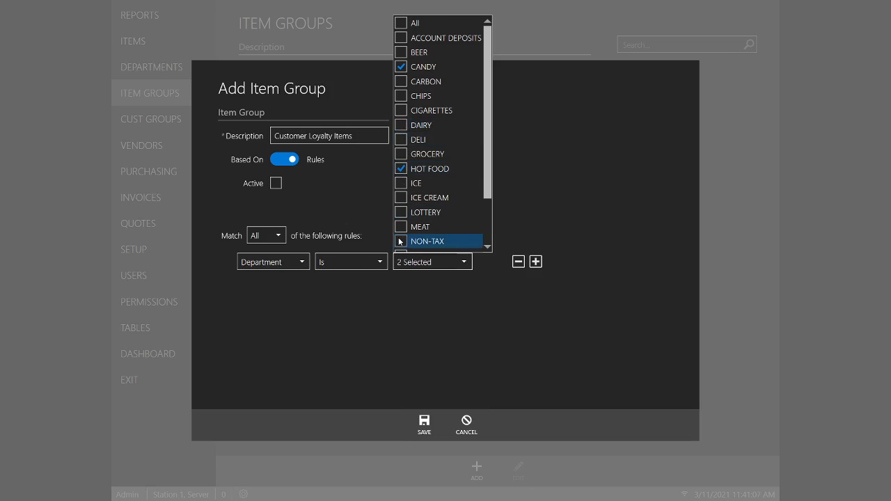
pyautogui.scroll(-1, 401, 233)
pyautogui.click(401, 197)
pyautogui.scroll(-1, 403, 227)
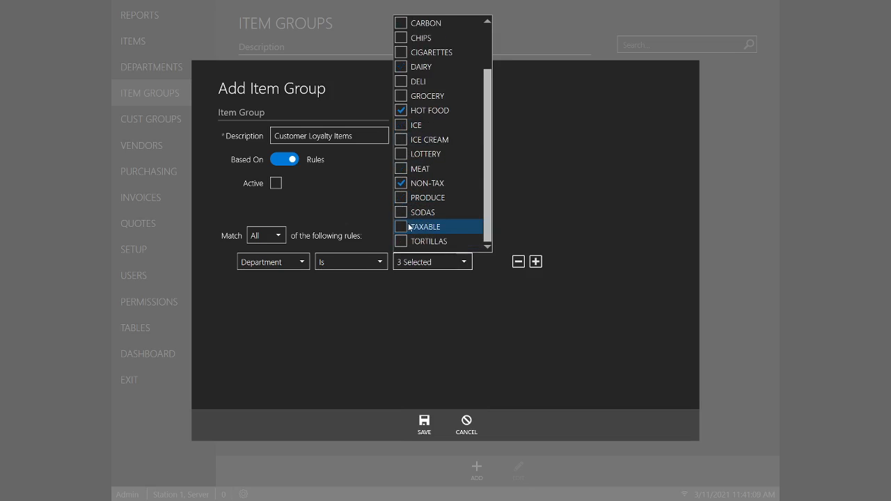
pyautogui.click(402, 227)
pyautogui.click(512, 207)
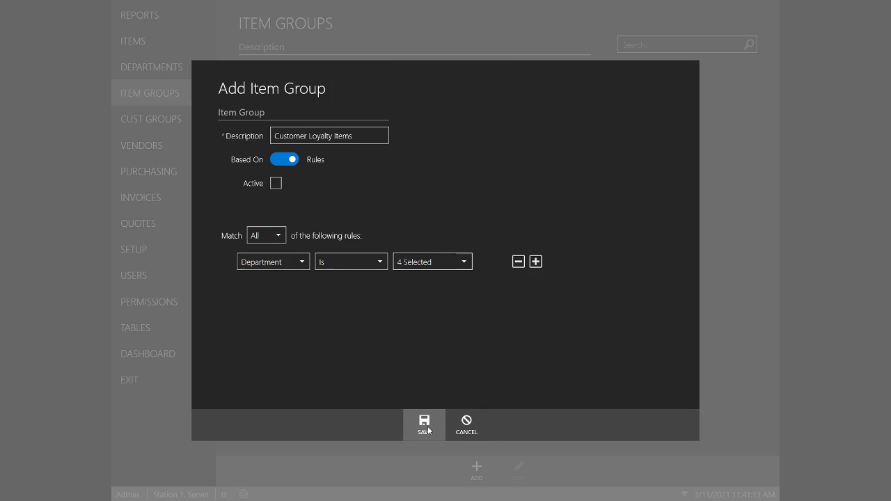
# - Mark the Customer Loyalty Items group as active and save it
pyautogui.click(276, 183)
pyautogui.click(421, 426)
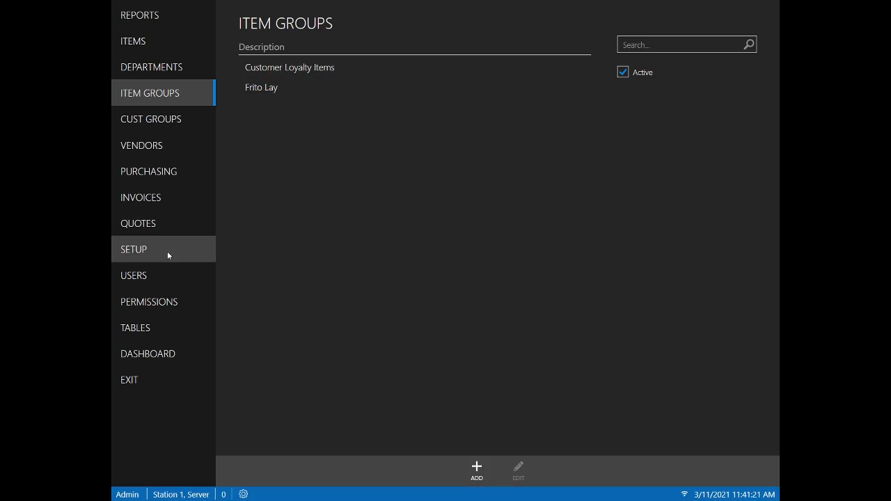
# - Start a new mix and match pricing in the setup area with the description "Customer Loyalty Promotion"
pyautogui.click(142, 256)
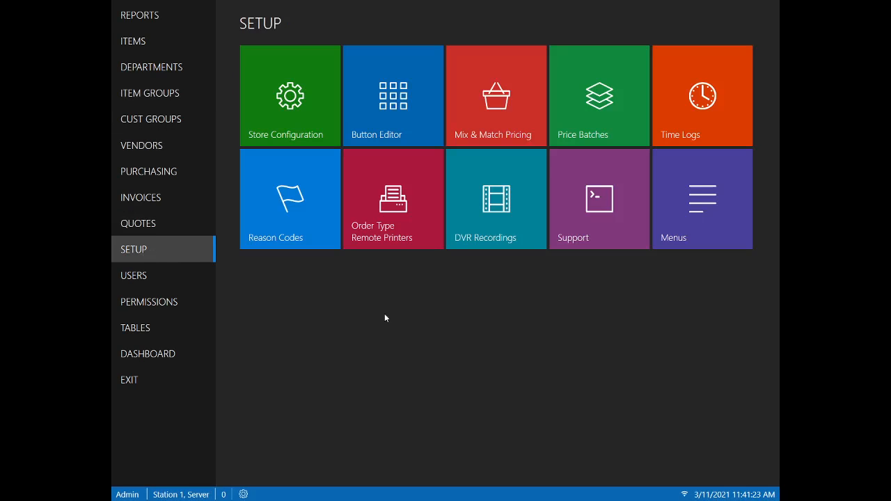
pyautogui.click(524, 99)
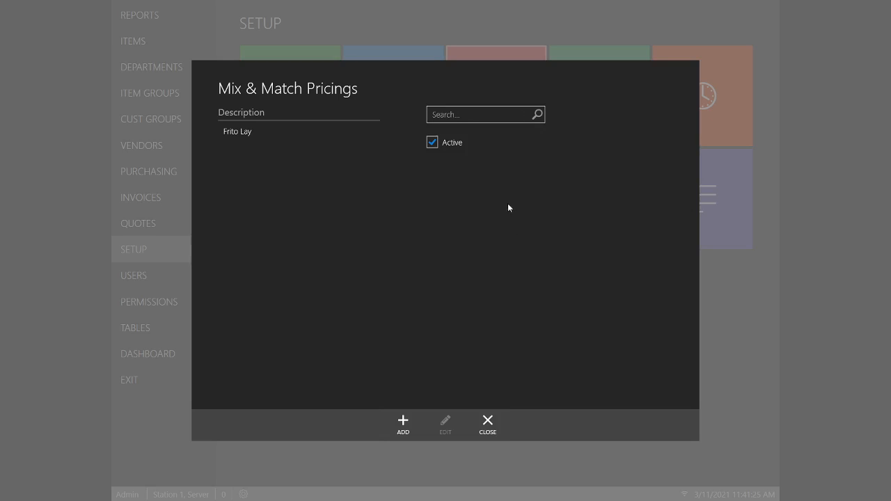
pyautogui.click(402, 420)
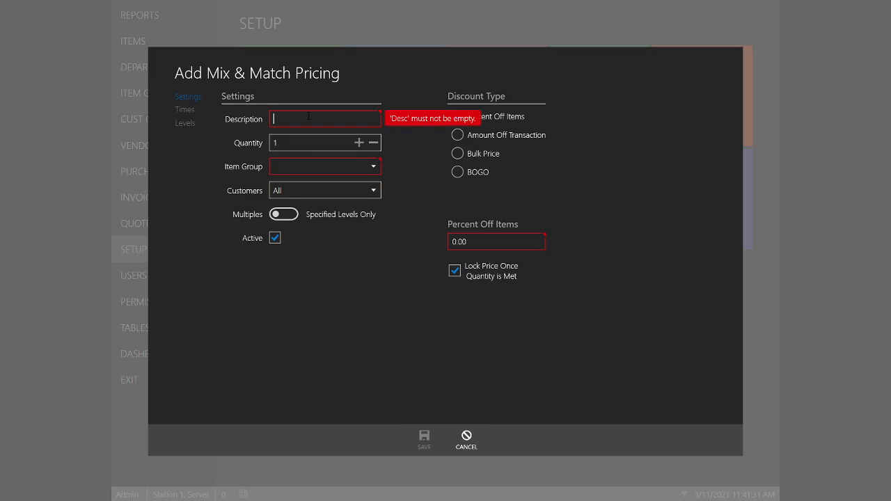
pyautogui.write('Customer')
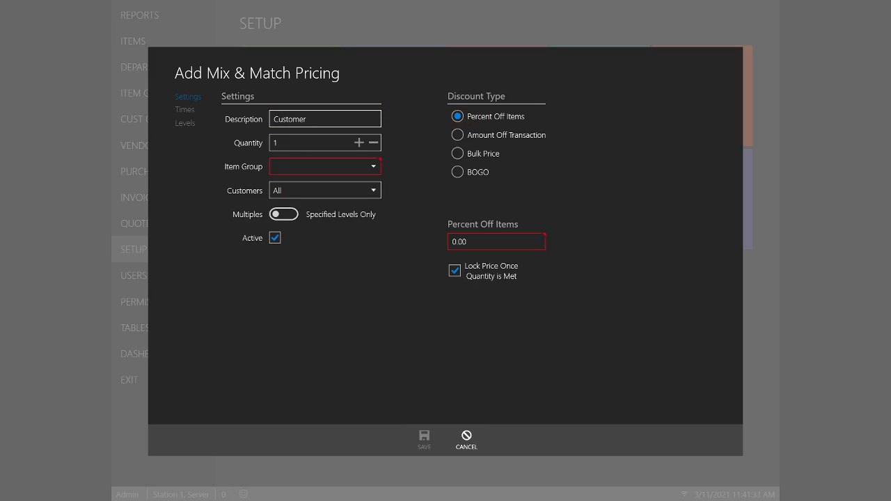
pyautogui.write(' Loyalty Promotion')
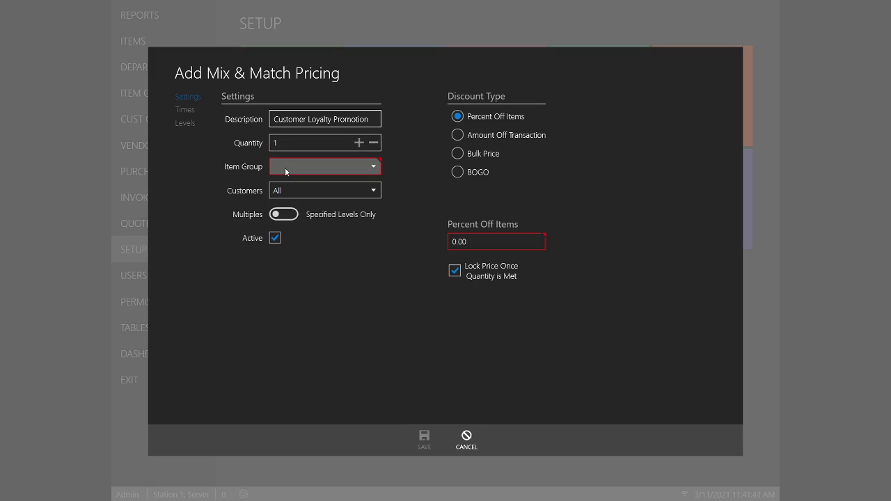
# - Apply the promotion to the Customer Loyalty Items item group and limit its customers to Customer Loyalty Program
pyautogui.click(303, 170)
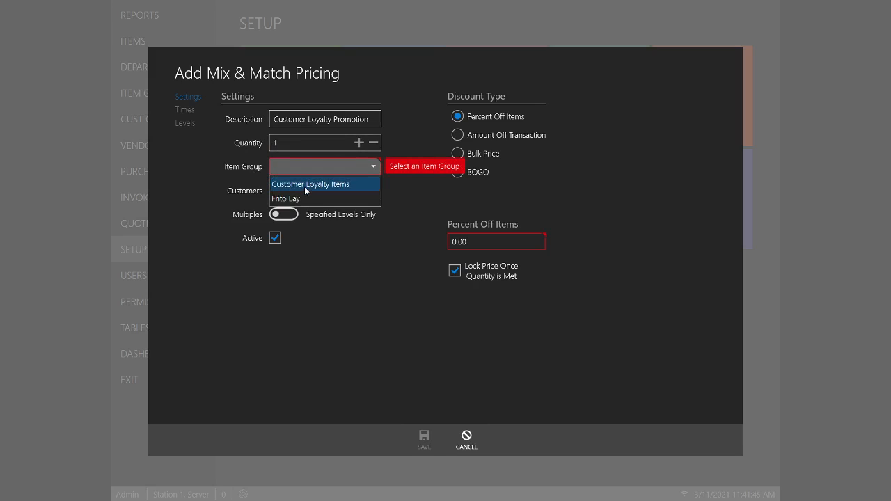
pyautogui.click(304, 185)
pyautogui.click(286, 195)
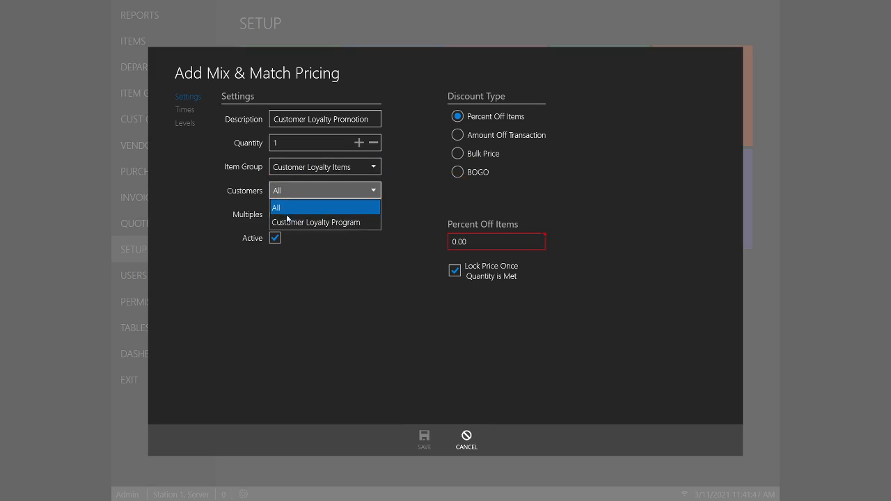
pyautogui.click(289, 223)
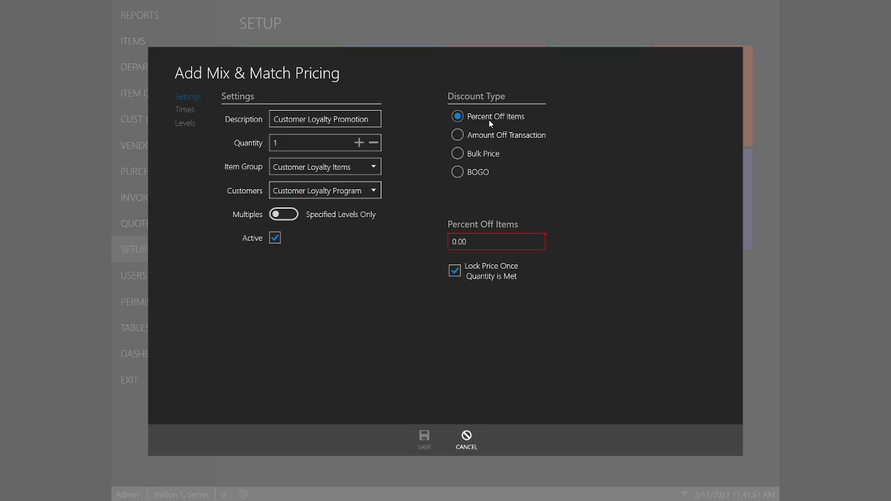
# - Try the Amount Off Transaction, Bulk Price and BOGO discount types for the promotion
pyautogui.click(489, 136)
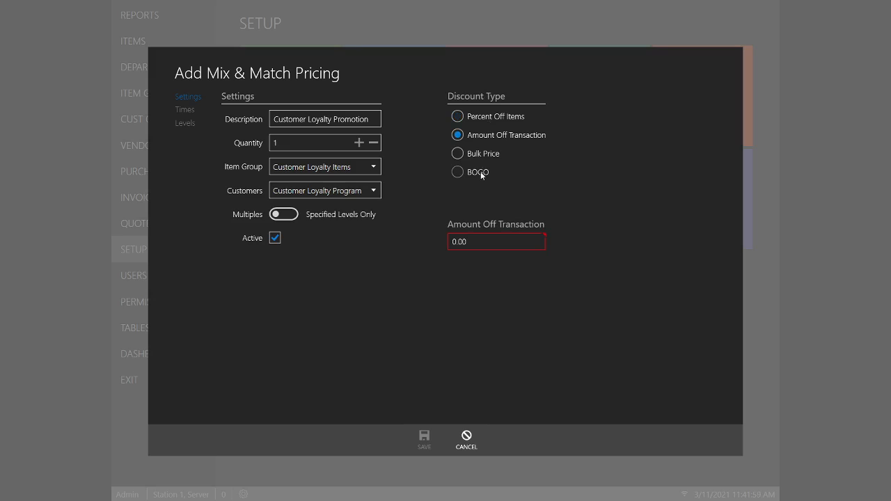
pyautogui.click(476, 154)
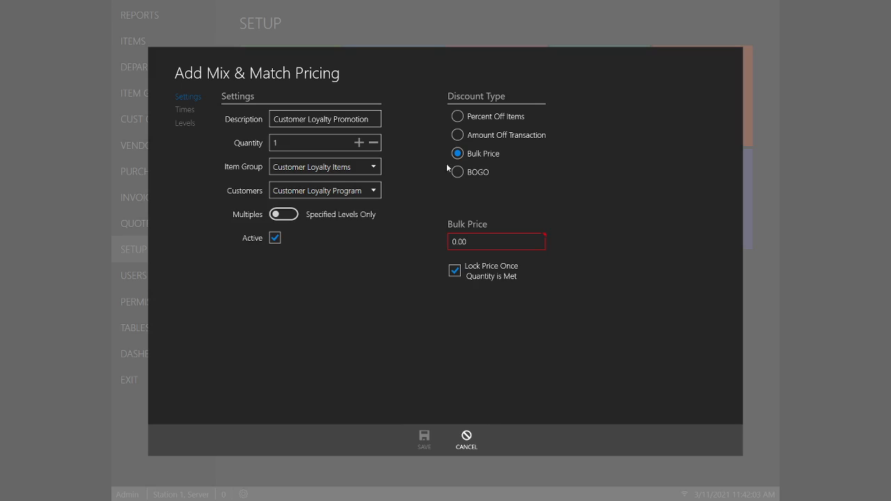
pyautogui.click(272, 143)
pyautogui.write('1')
pyautogui.click(459, 172)
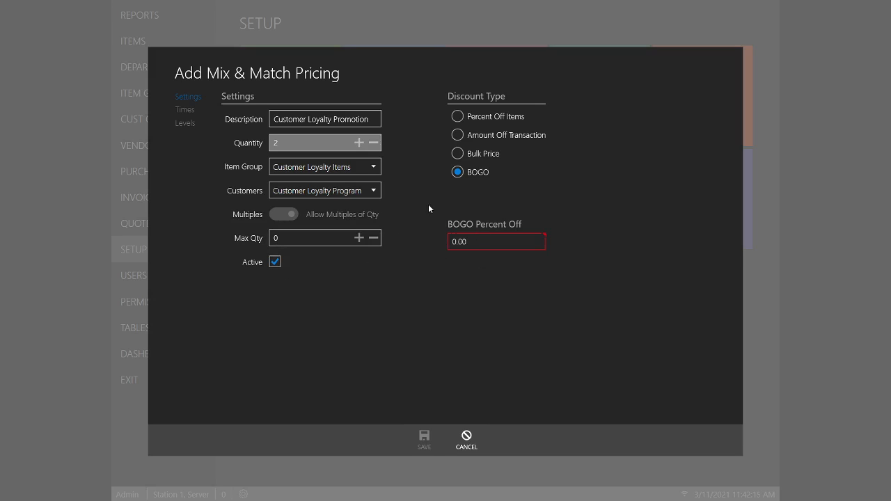
# - Set the promotion's discount type to Percent Off Items at 10.00 percent
pyautogui.click(458, 117)
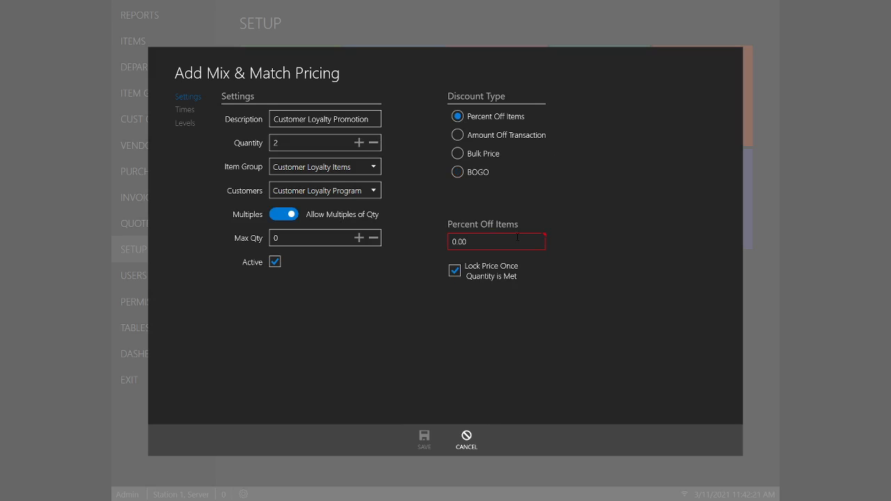
pyautogui.click(469, 241)
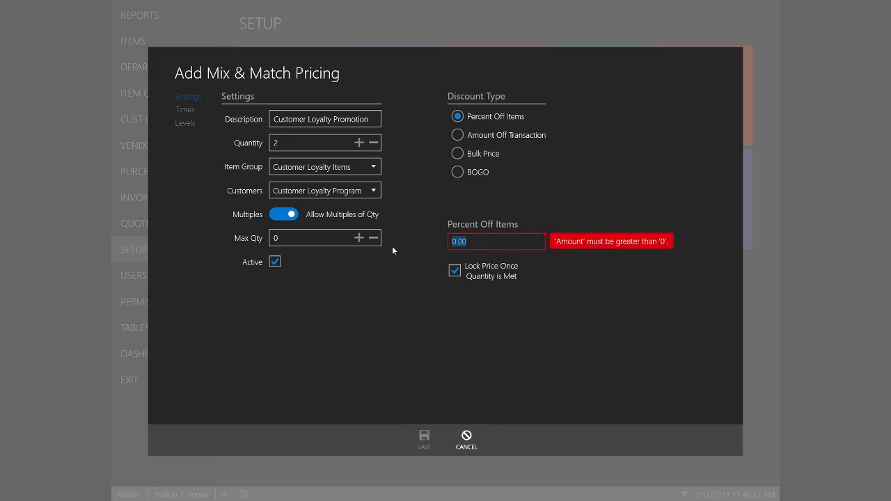
pyautogui.write('10.00')
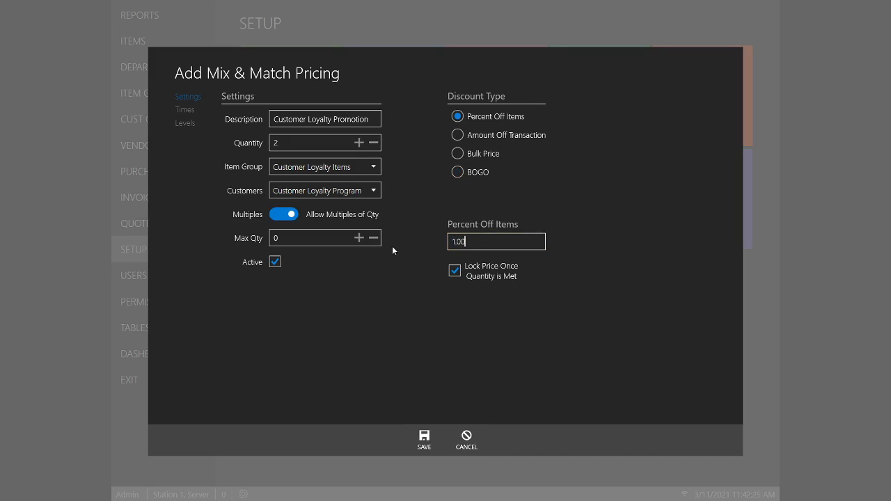
# - Restrict the promotion to specified levels only with quantity 1, and turn off locking the price once quantity is met
pyautogui.click(283, 214)
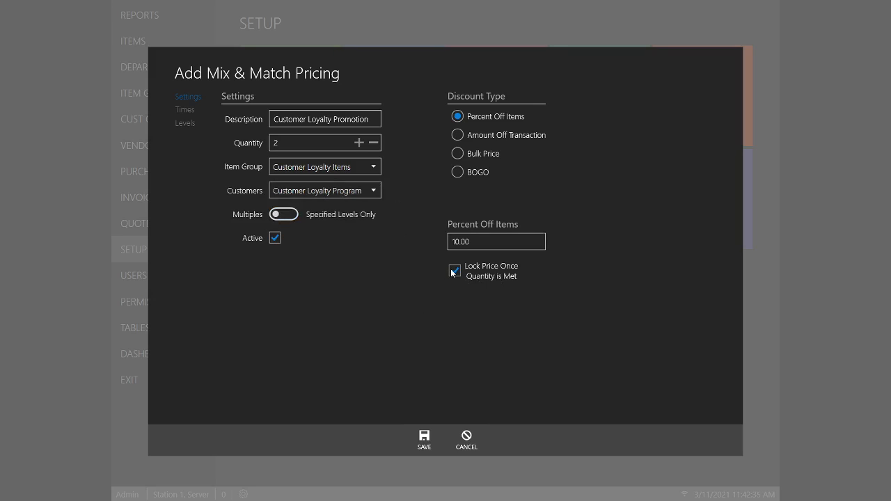
pyautogui.click(373, 142)
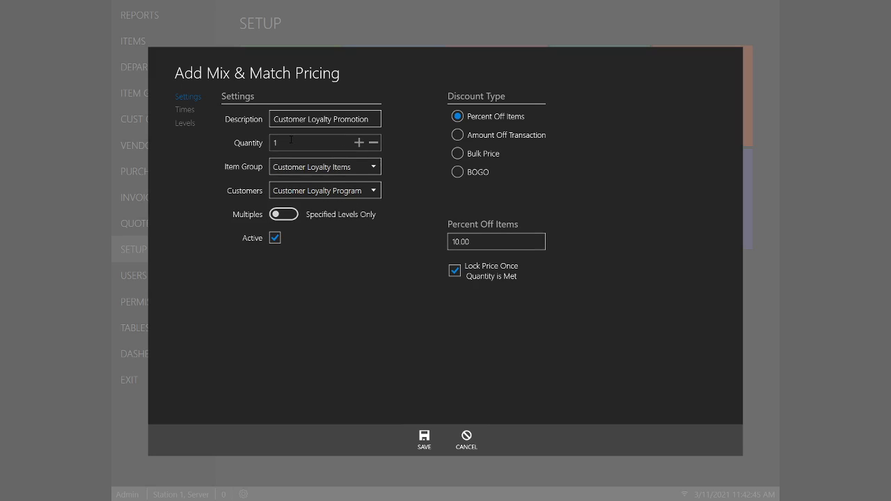
pyautogui.click(455, 271)
# - Try excluding Saturday and Sunday from the promotion's schedule, and restore both days
pyautogui.click(190, 111)
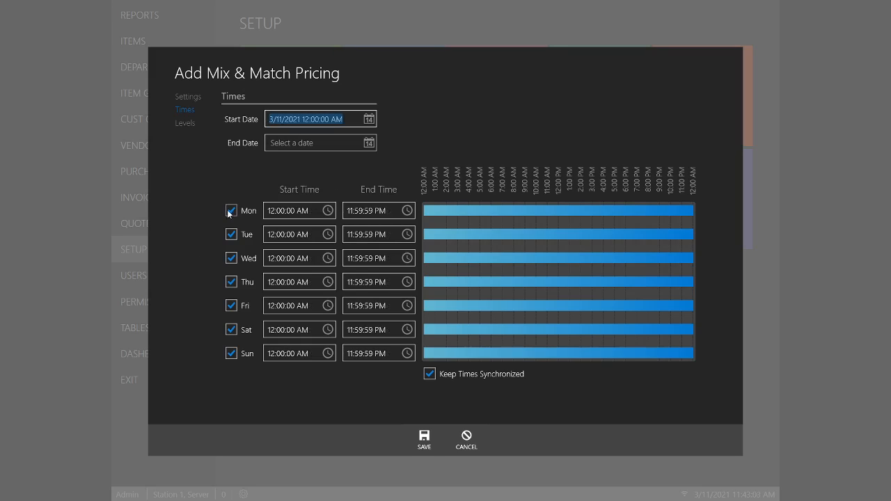
pyautogui.click(231, 329)
pyautogui.click(232, 354)
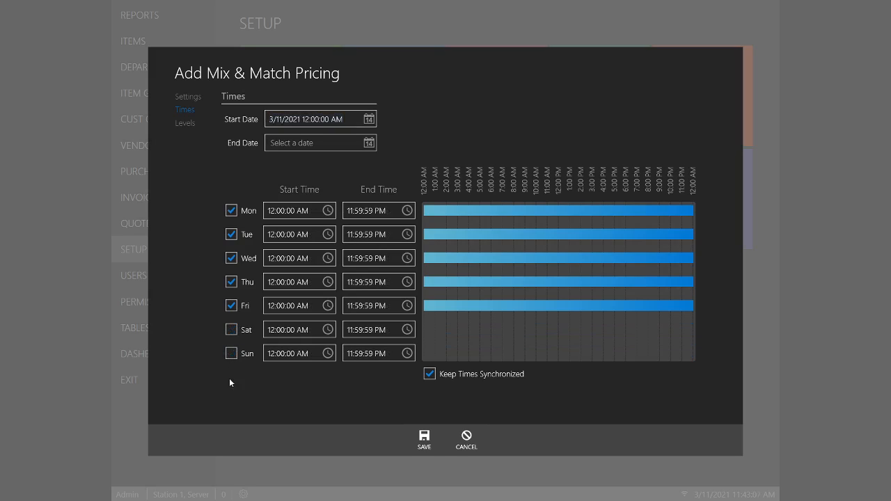
pyautogui.click(231, 353)
pyautogui.click(231, 331)
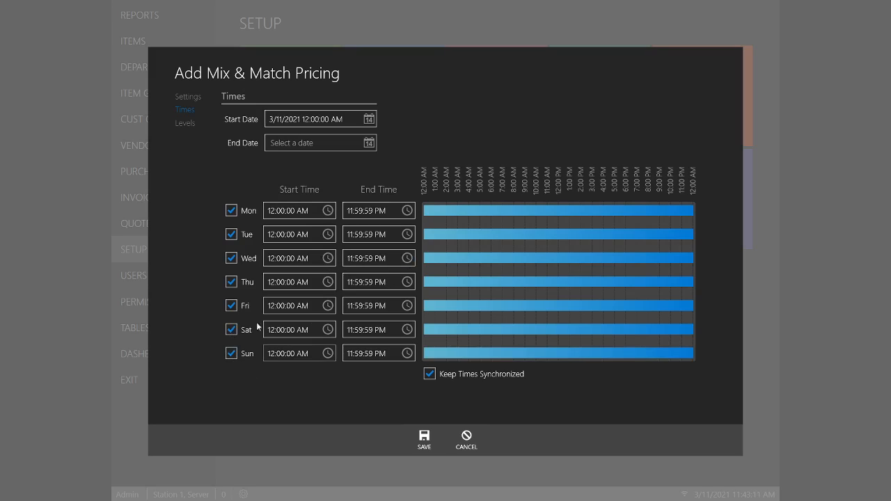
# - Add an additional promotion level for quantity 5 with pricing of 15
pyautogui.click(185, 123)
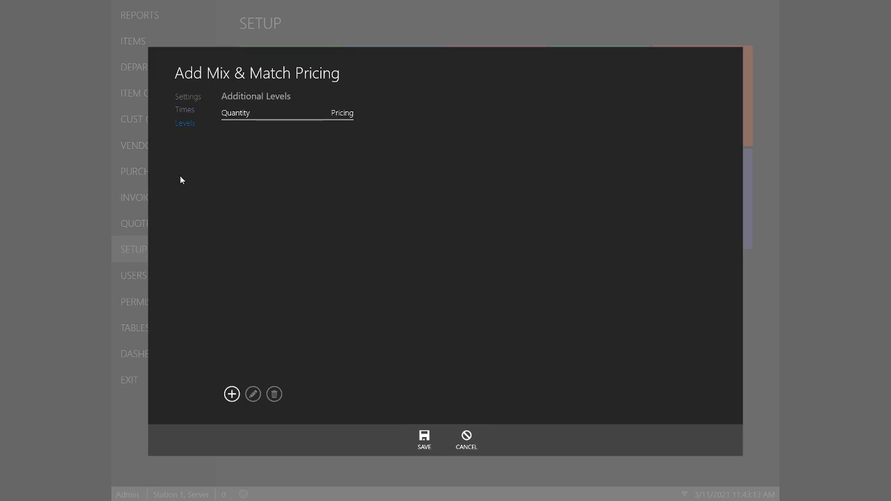
pyautogui.click(231, 393)
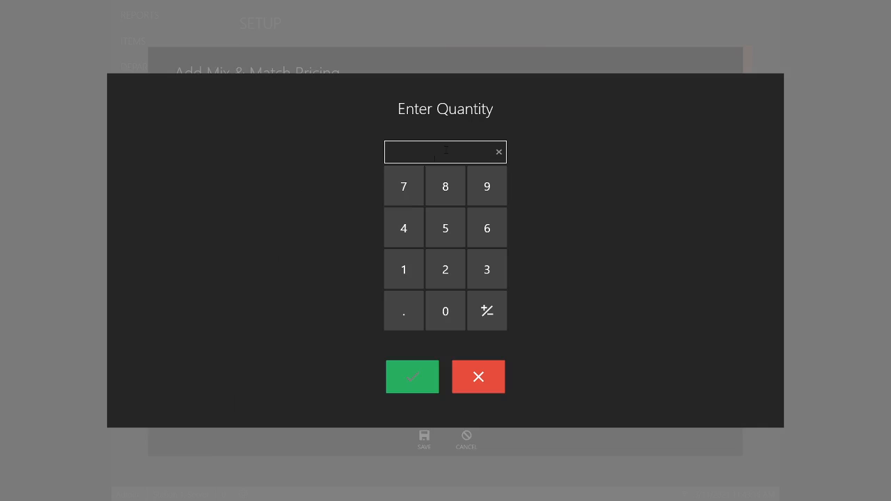
pyautogui.write('5')
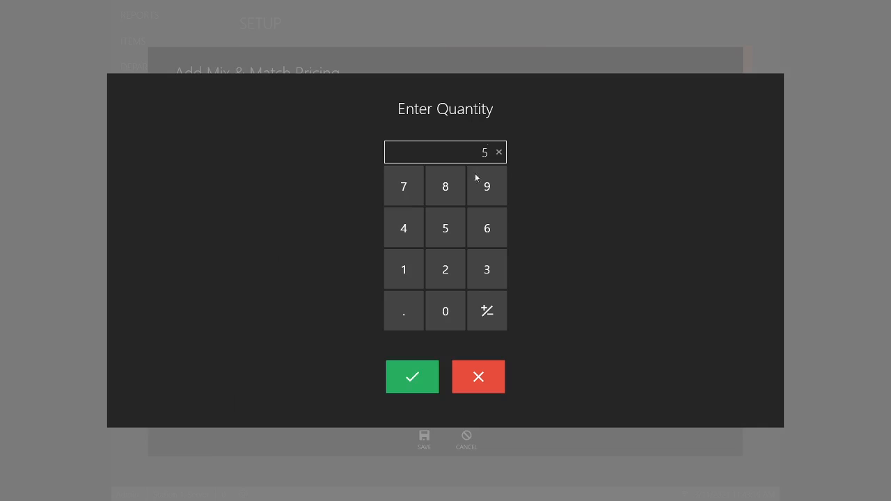
pyautogui.click(413, 380)
pyautogui.write('15')
pyautogui.click(433, 376)
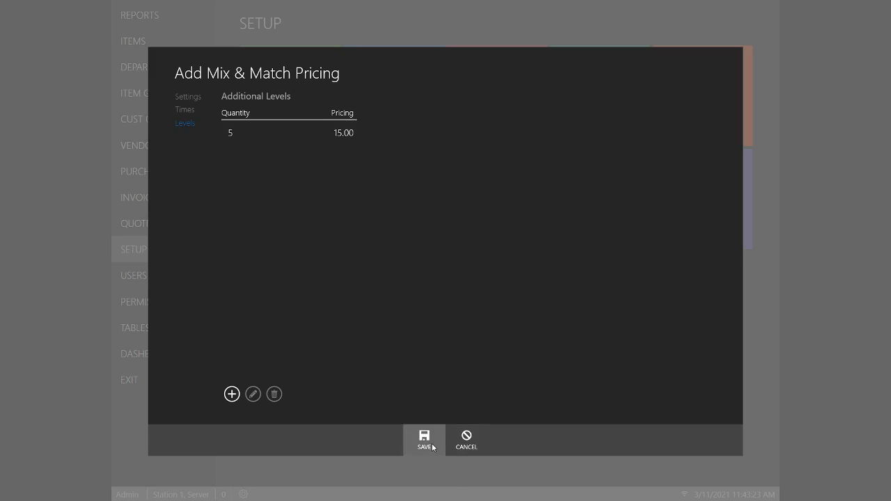
# - Return to the promotion's general settings, save the promotion, and close the mix and match pricing list
pyautogui.click(192, 98)
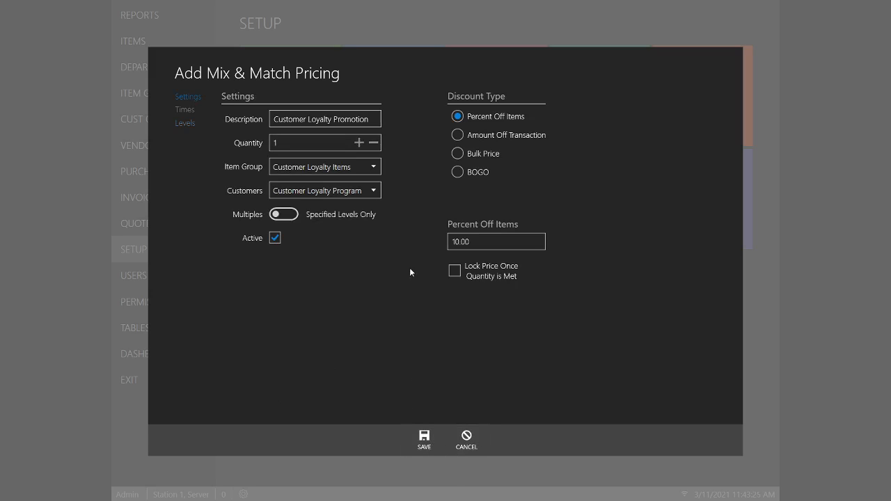
pyautogui.click(424, 443)
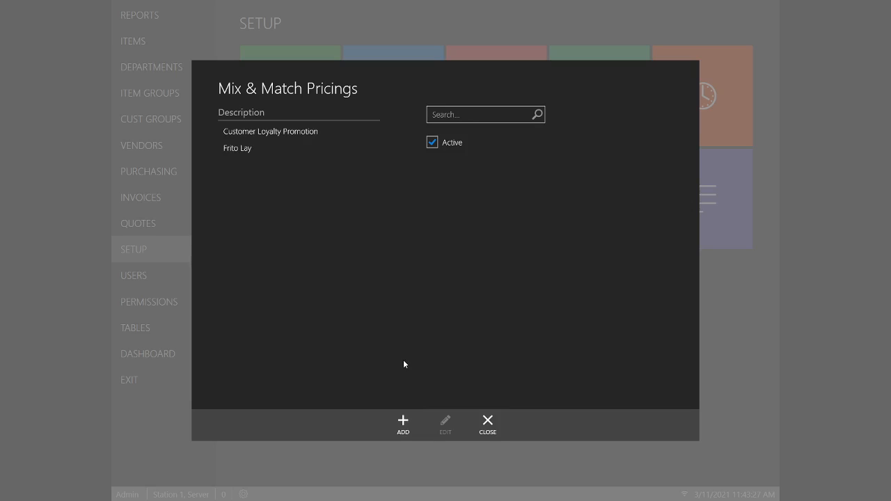
pyautogui.click(491, 425)
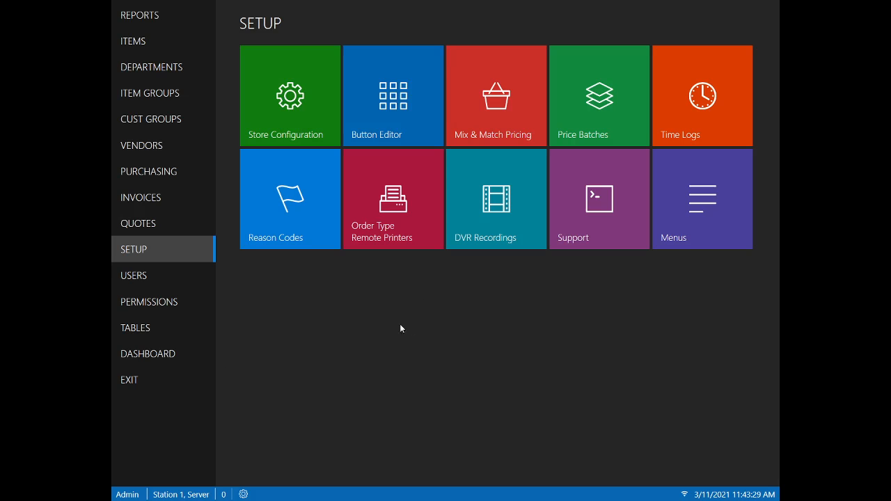
# - Leave the back office for the sales screen's main menu, and highlight the first customer in the customer selection list
pyautogui.click(185, 378)
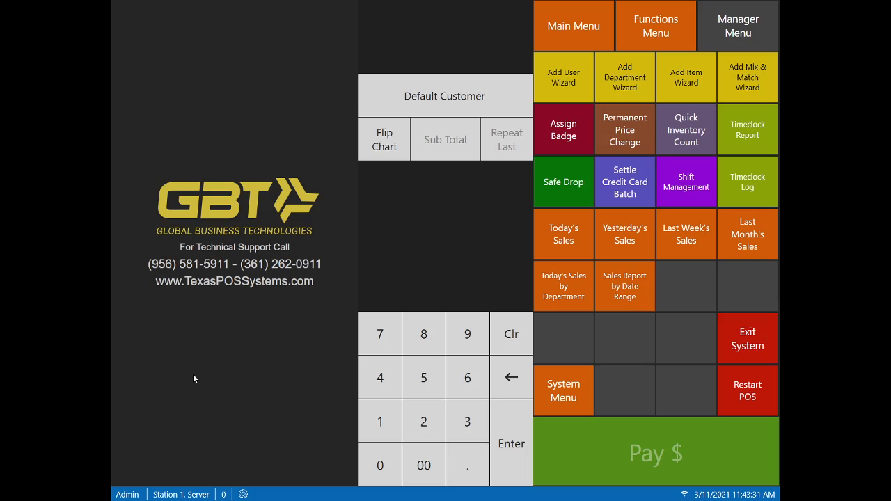
pyautogui.click(564, 25)
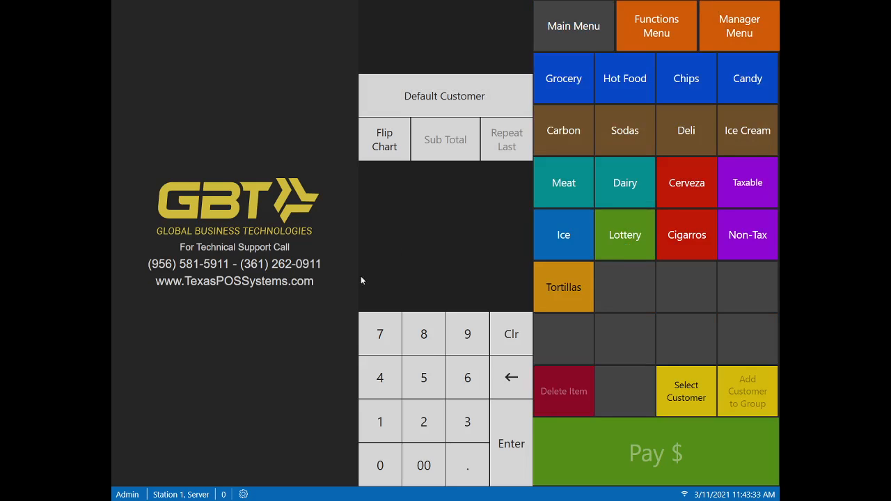
pyautogui.click(491, 96)
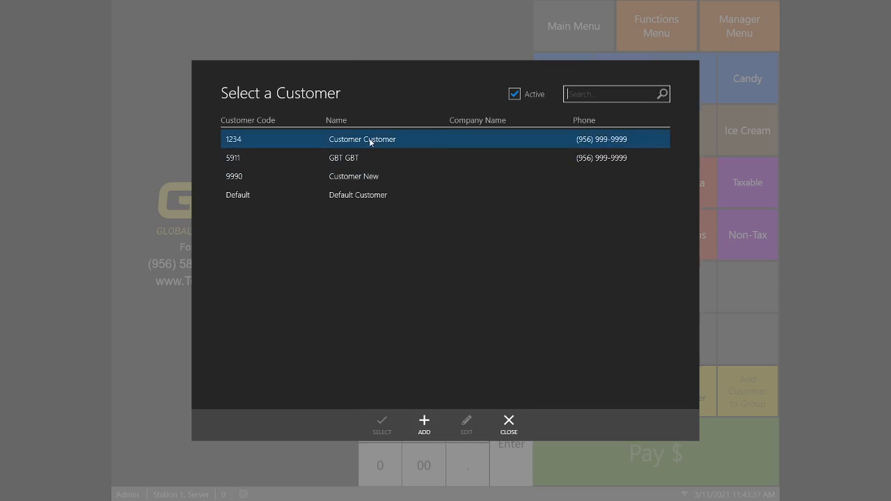
pyautogui.click(370, 142)
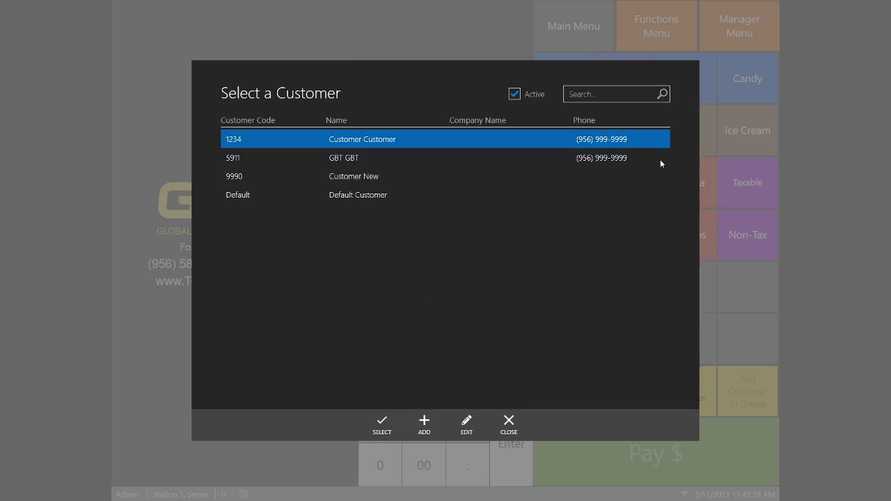
# - Search the customer list by a partial phone number, and replace that search with "customer"
pyautogui.click(607, 92)
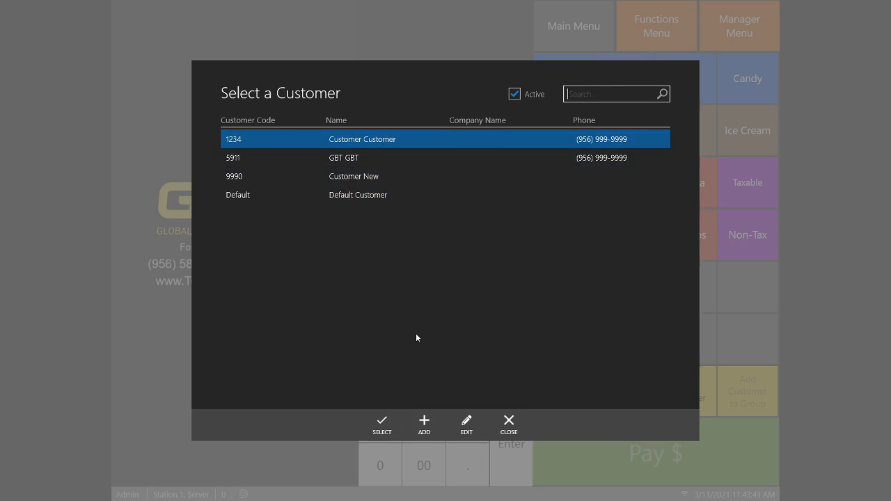
pyautogui.write('999-99')
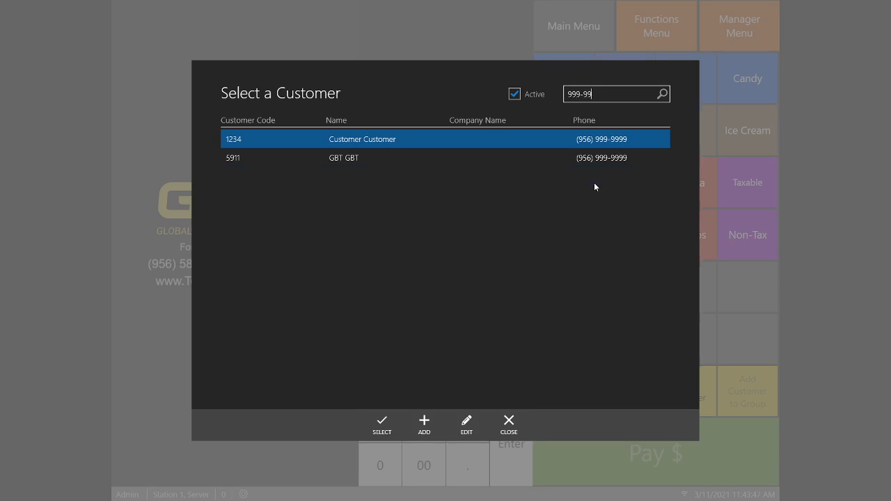
pyautogui.press('BackSpace')
pyautogui.press('BackSpace')
pyautogui.press('BackSpace')
pyautogui.press('BackSpace')
pyautogui.press('BackSpace')
pyautogui.press('BackSpace')
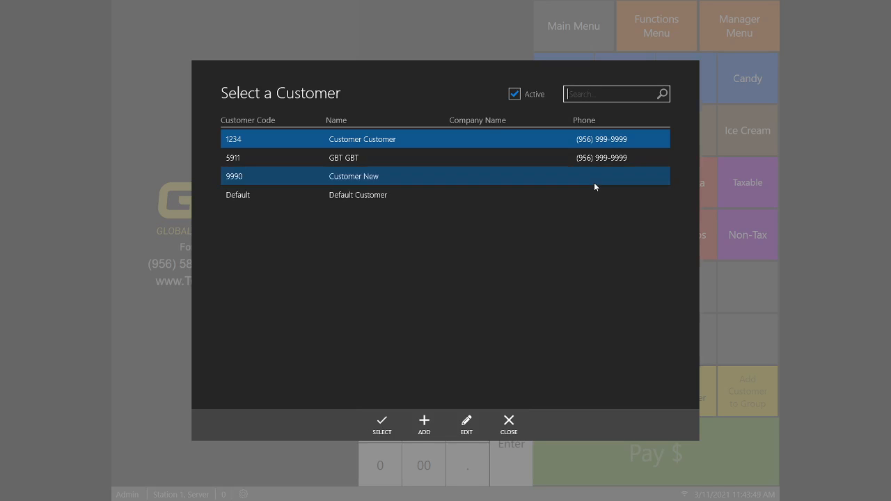
pyautogui.write('customer')
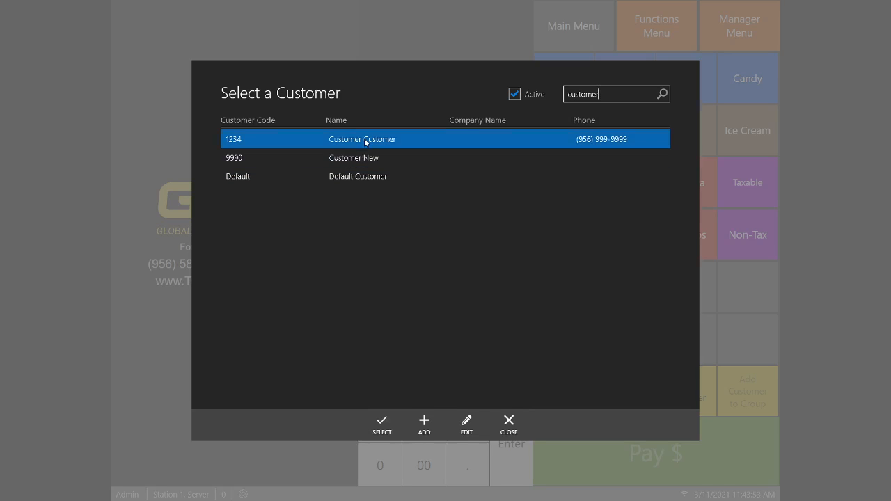
# - Assign the highlighted customer from the search results to the sale and add a Hot Food item priced 1.00
pyautogui.click(371, 412)
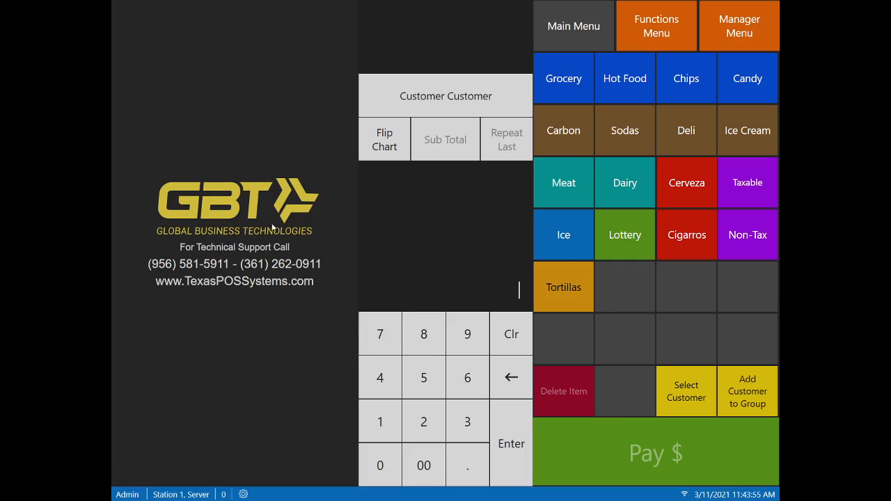
pyautogui.click(624, 78)
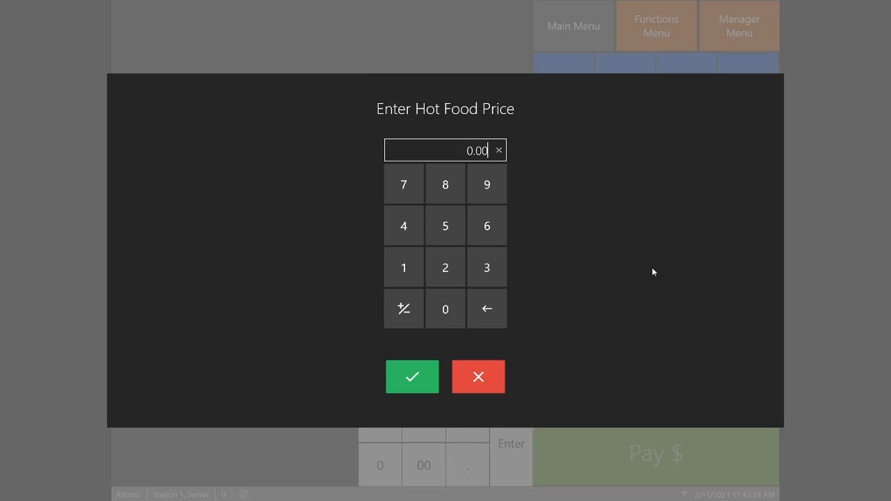
pyautogui.write('100')
pyautogui.press('Return')
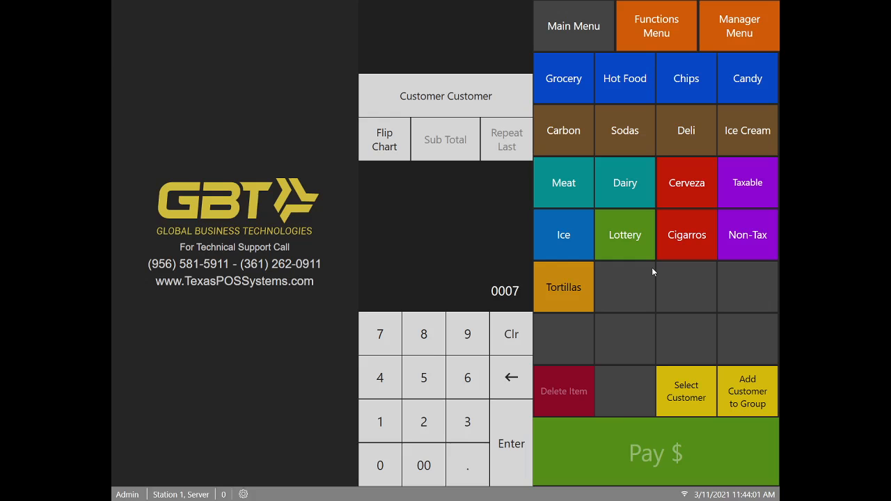
# - Add a Candy item priced 5.00 and a Non-Tax item priced 10.00 to the sale
pyautogui.click(774, 99)
pyautogui.write('500')
pyautogui.click(416, 374)
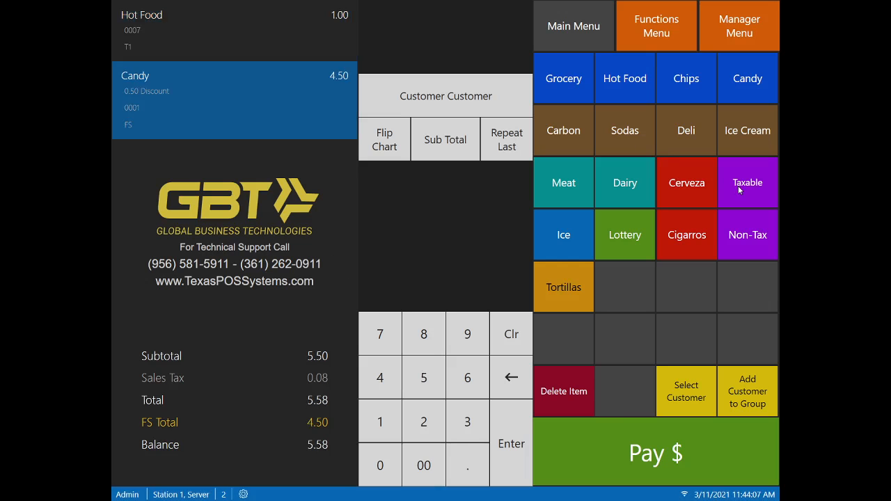
pyautogui.click(737, 248)
pyautogui.write('1000')
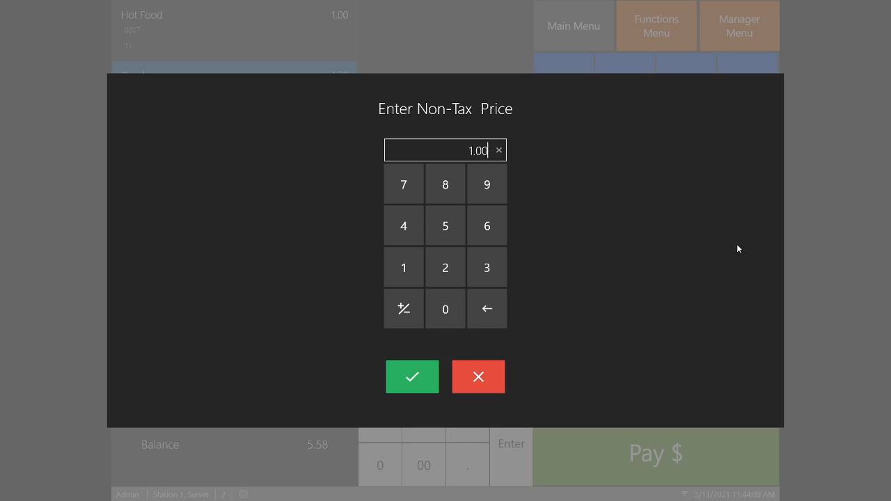
pyautogui.press('Return')
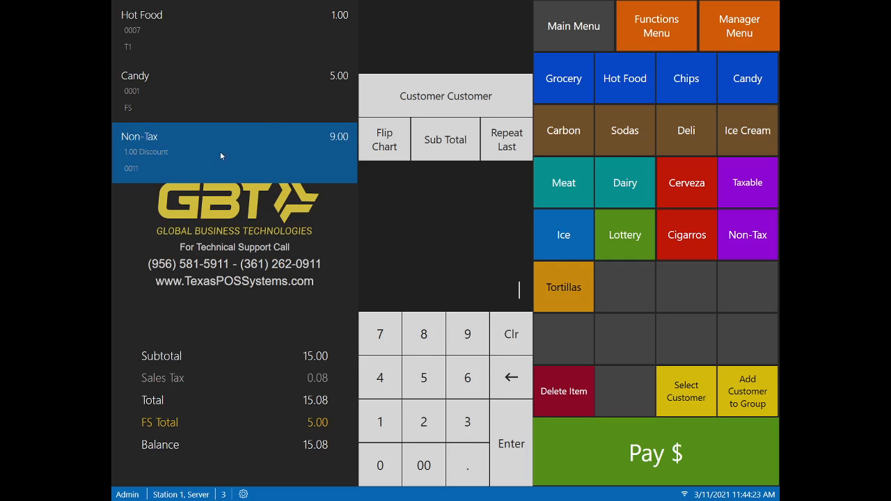
# - Delete the Non-Tax item from the sale and pay the remaining balance in cash
pyautogui.click(259, 163)
pyautogui.click(267, 143)
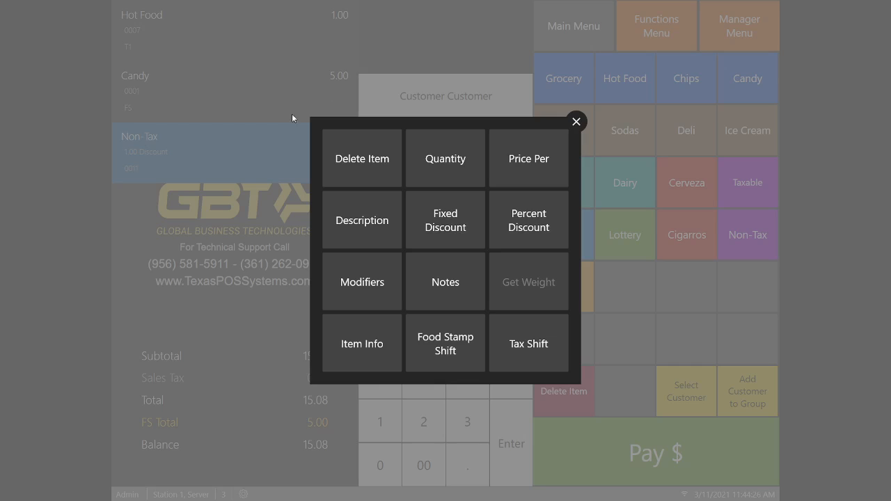
pyautogui.click(365, 165)
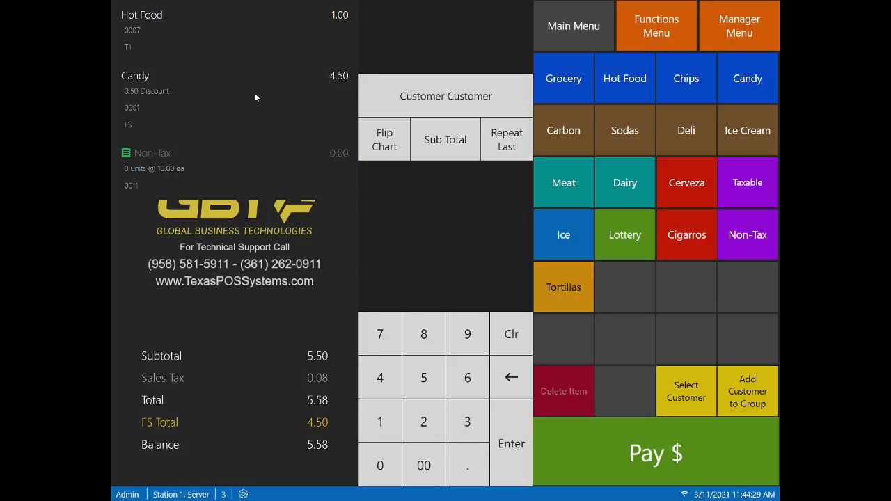
pyautogui.click(624, 442)
pyautogui.click(408, 176)
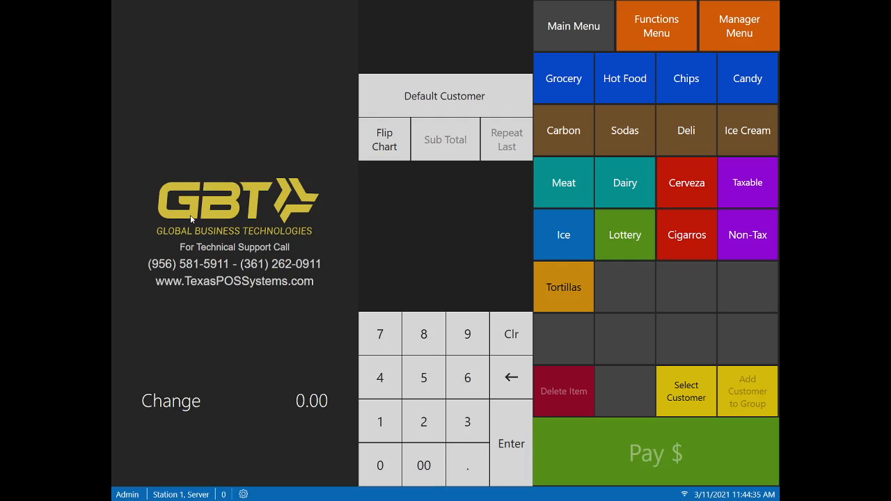
# - Enable Lock Price Once Quantity is Met for the Customer Loyalty Promotion, save it, and return to the sales screen
pyautogui.click(721, 20)
pyautogui.click(561, 391)
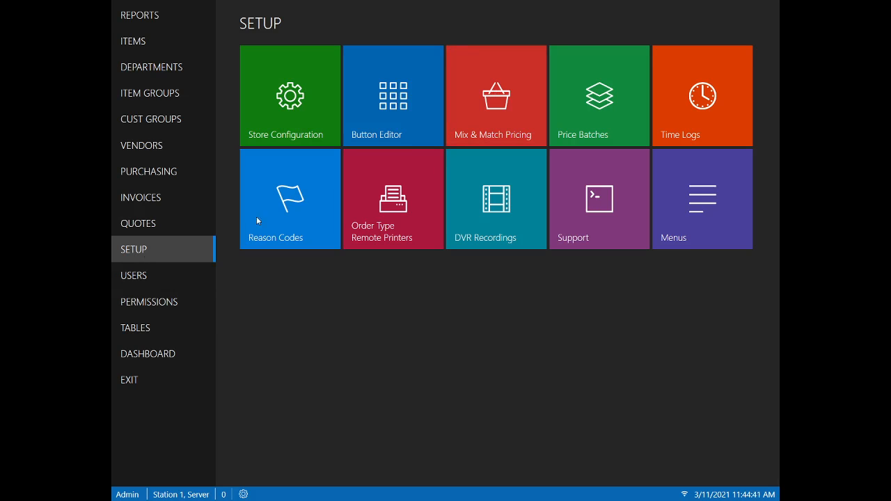
pyautogui.click(494, 118)
pyautogui.click(271, 132)
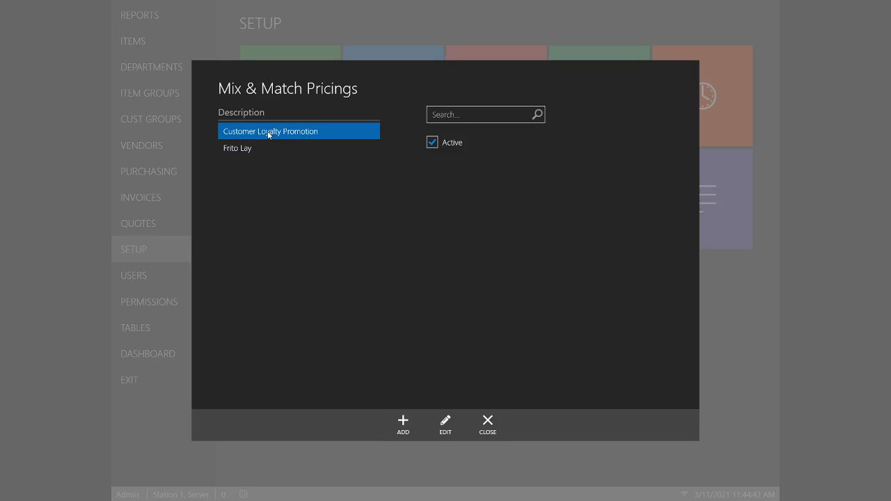
pyautogui.click(452, 426)
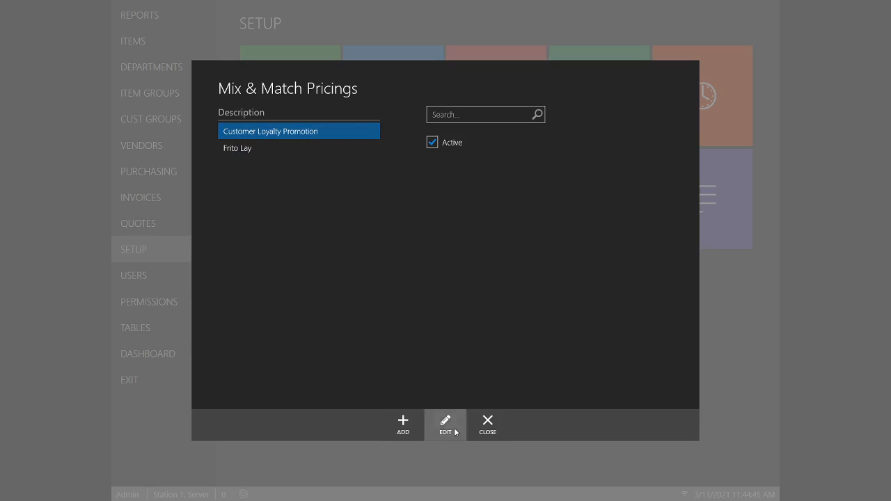
pyautogui.click(455, 270)
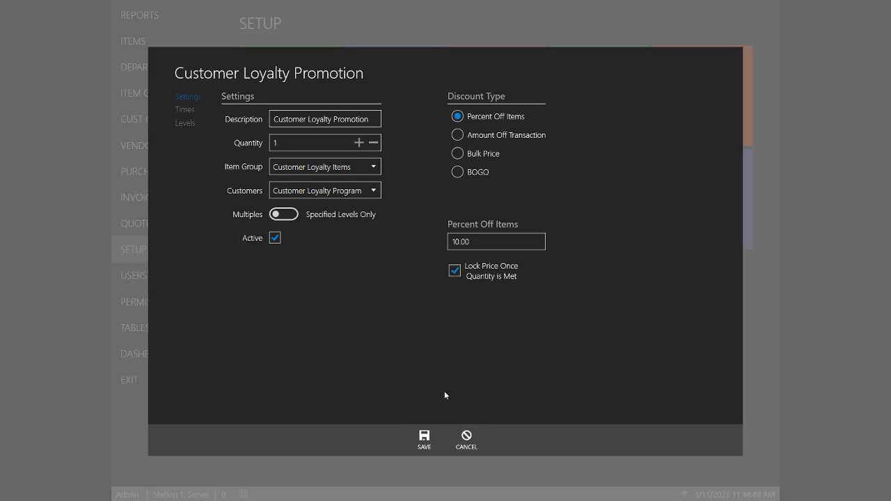
pyautogui.click(425, 440)
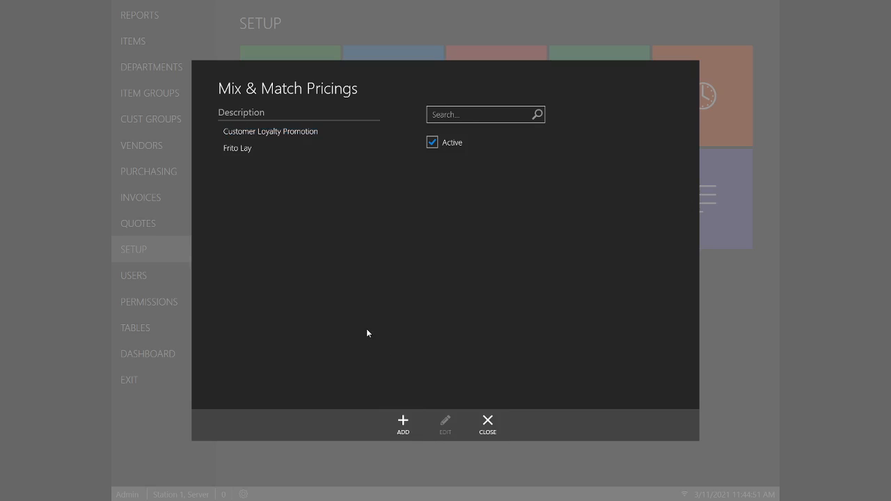
pyautogui.click(488, 425)
pyautogui.click(145, 372)
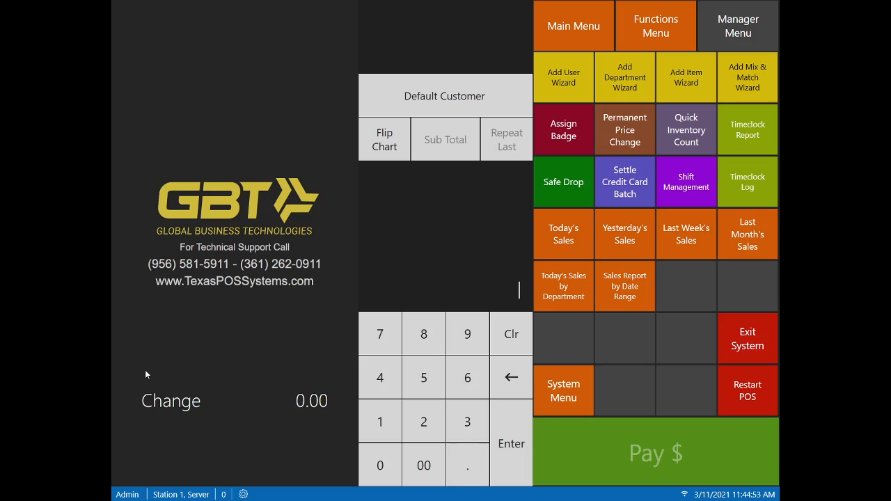
# - Assign the first listed customer to a new sale from the main menu and add a Hot Food item priced 1.00
pyautogui.click(573, 25)
pyautogui.click(446, 97)
pyautogui.click(394, 141)
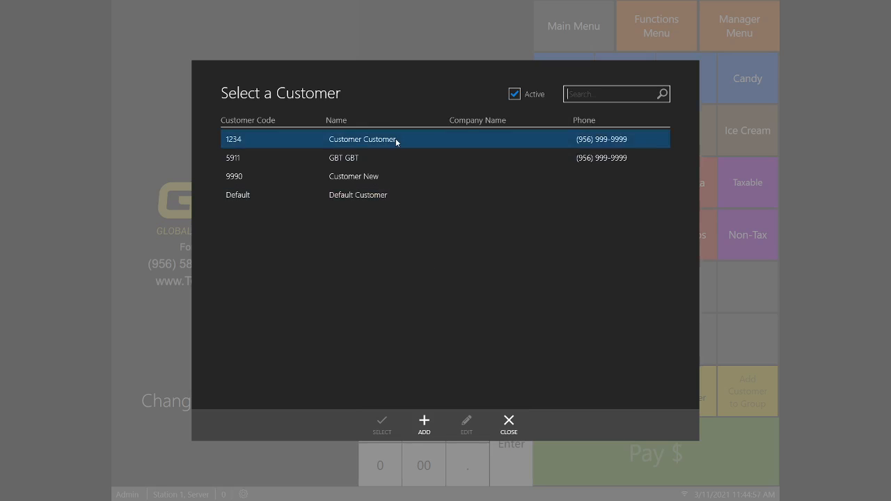
pyautogui.click(385, 435)
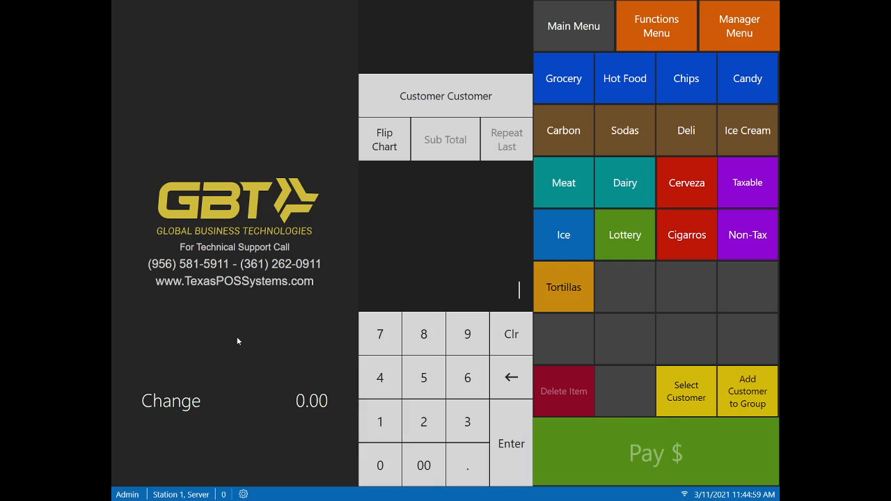
pyautogui.click(625, 78)
pyautogui.write('100')
pyautogui.press('Return')
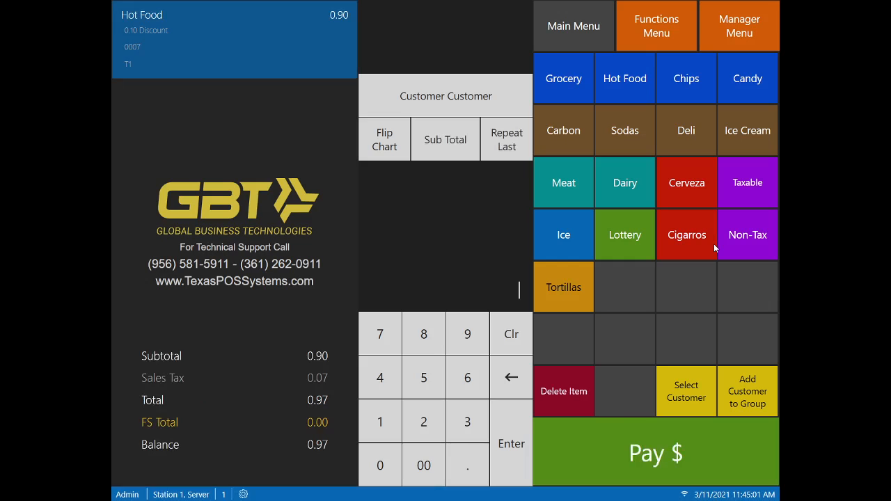
# - Add a Candy item and a Non-Tax item priced 1.00 each, and pay for the sale in cash
pyautogui.click(742, 78)
pyautogui.write('100')
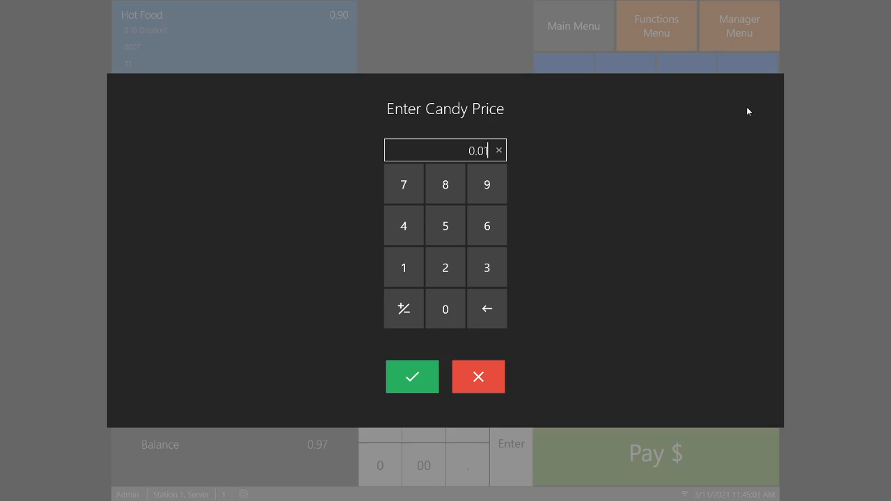
pyautogui.press('Return')
pyautogui.click(753, 242)
pyautogui.write('100')
pyautogui.press('Return')
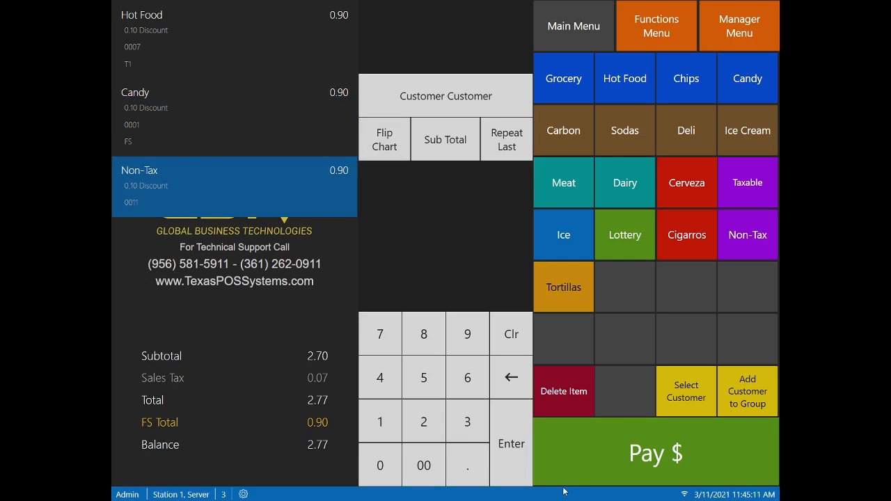
pyautogui.click(656, 453)
pyautogui.click(420, 171)
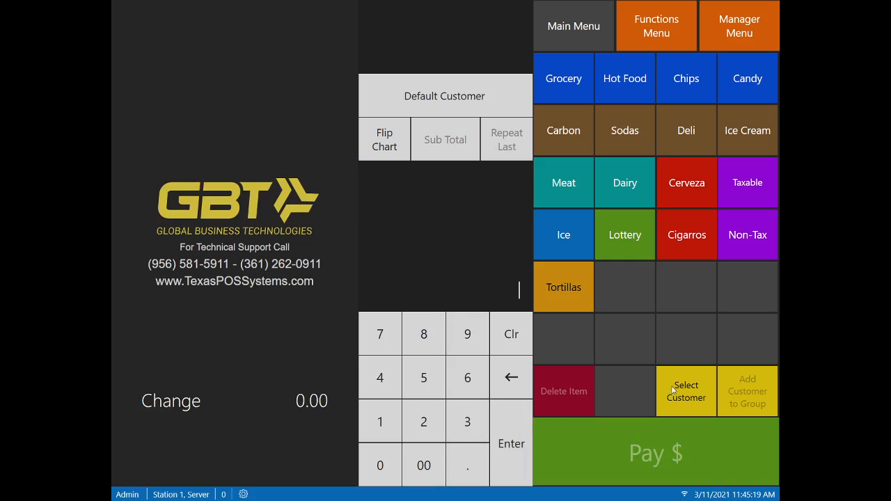
# - Create and save a new customer for the sale, entering the customer code, first name and last name
pyautogui.click(693, 389)
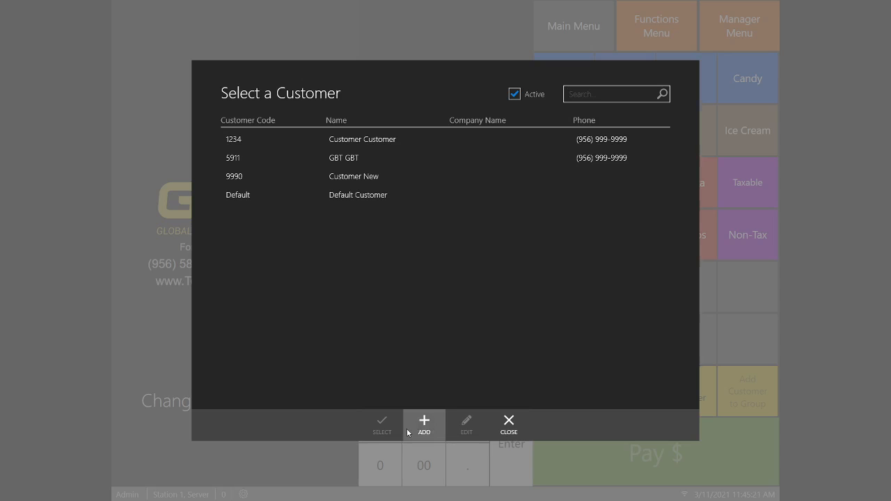
pyautogui.click(423, 422)
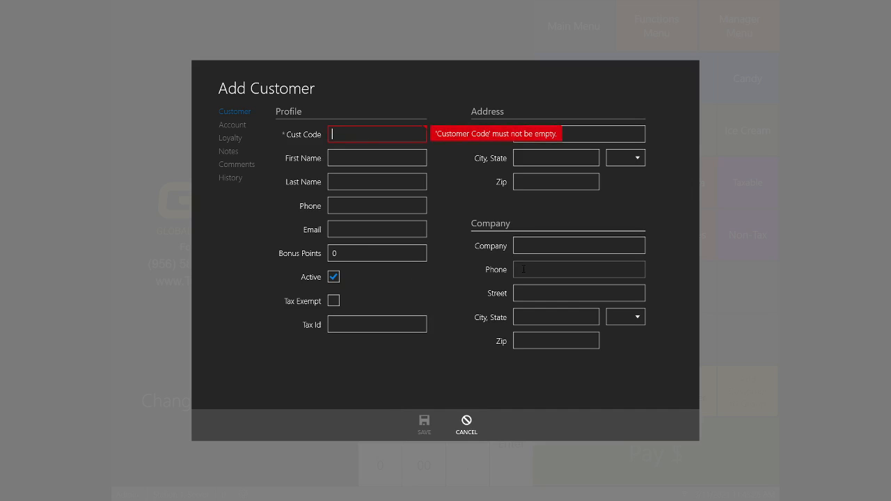
pyautogui.write('12345')
pyautogui.press('Tab')
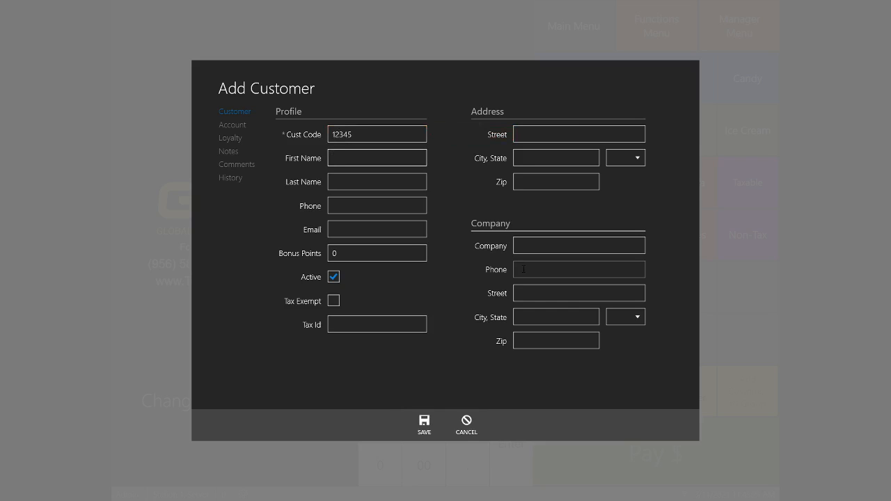
pyautogui.write('Customer')
pyautogui.press('Tab')
pyautogui.write('New')
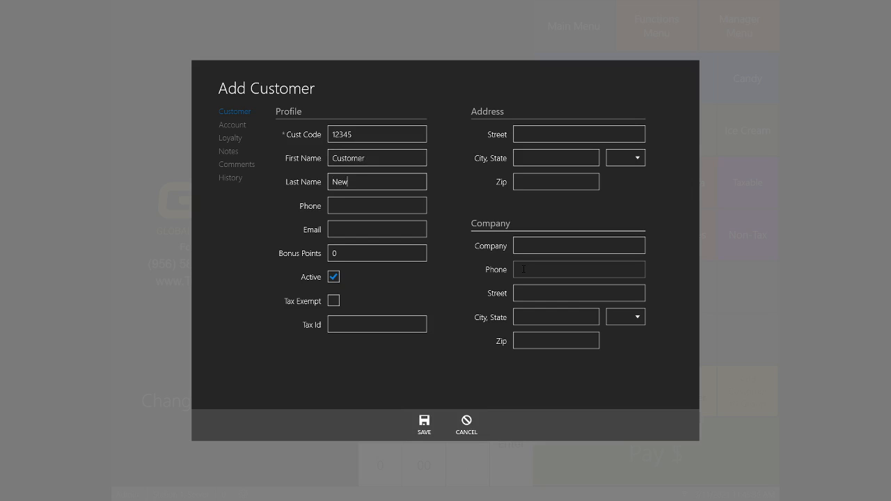
pyautogui.write(' 1')
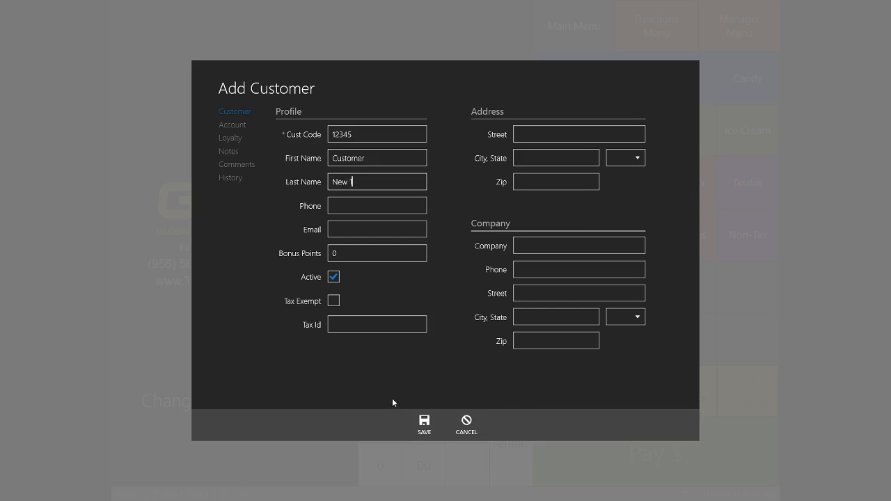
pyautogui.click(421, 421)
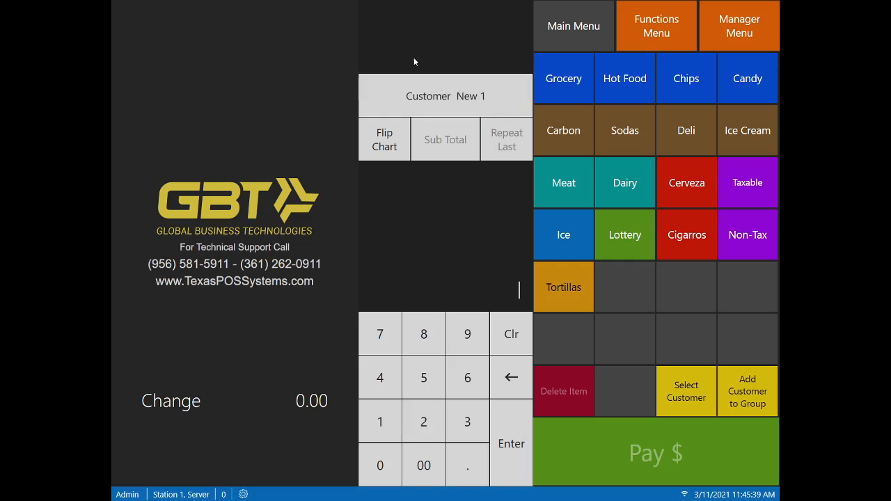
# - Add the new customer to the Customer Loyalty Program customer group
pyautogui.click(750, 404)
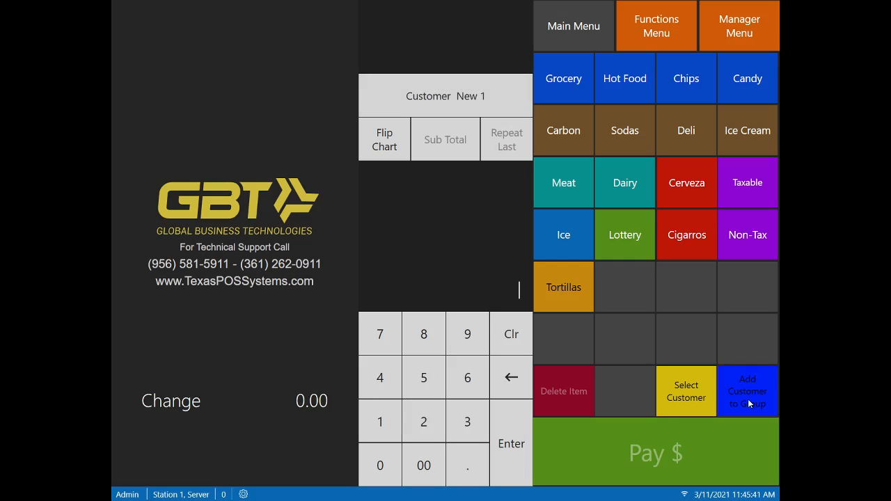
pyautogui.click(517, 240)
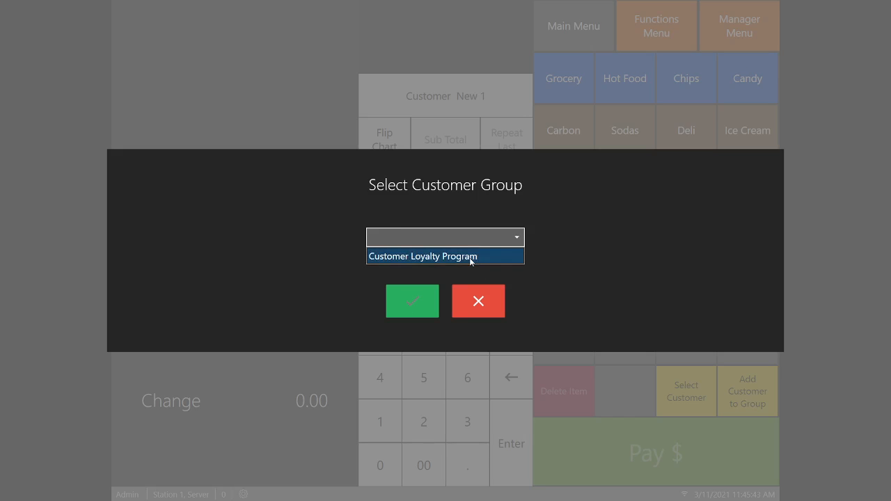
pyautogui.click(415, 256)
pyautogui.click(417, 303)
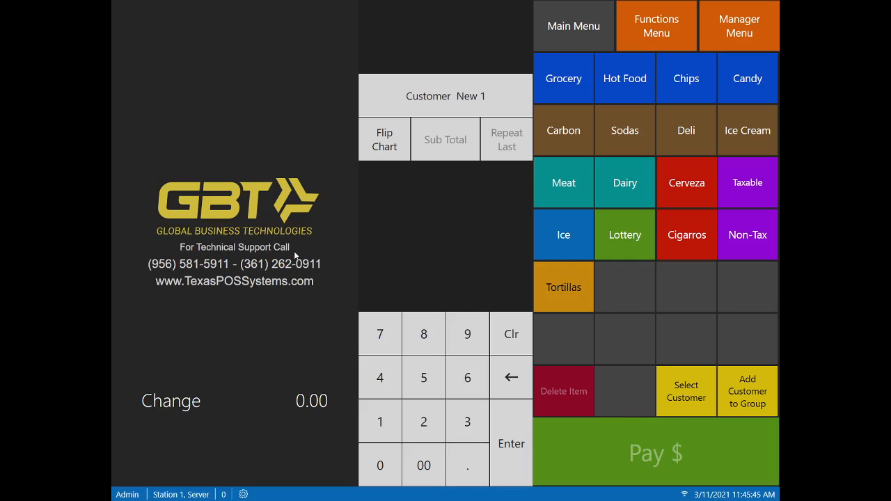
# - Add five Hot Food items priced 1.00 each to the new customer's sale and open its payment
pyautogui.click(625, 87)
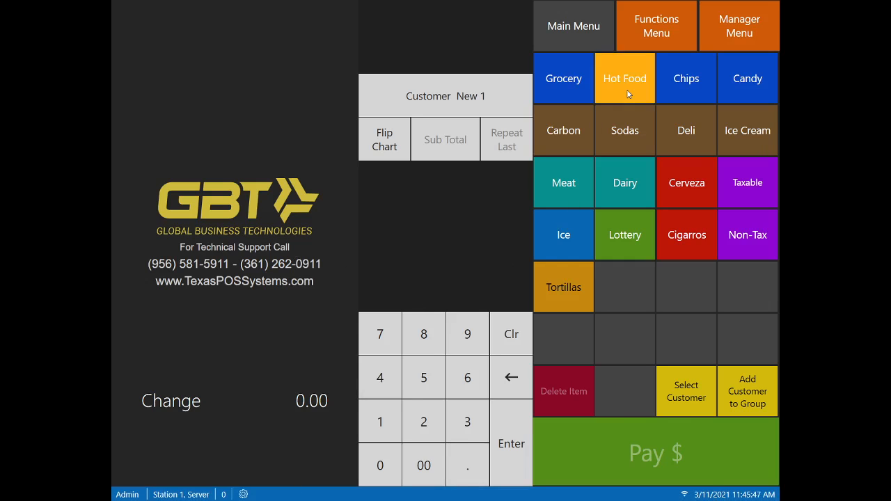
pyautogui.write('100')
pyautogui.press('Return')
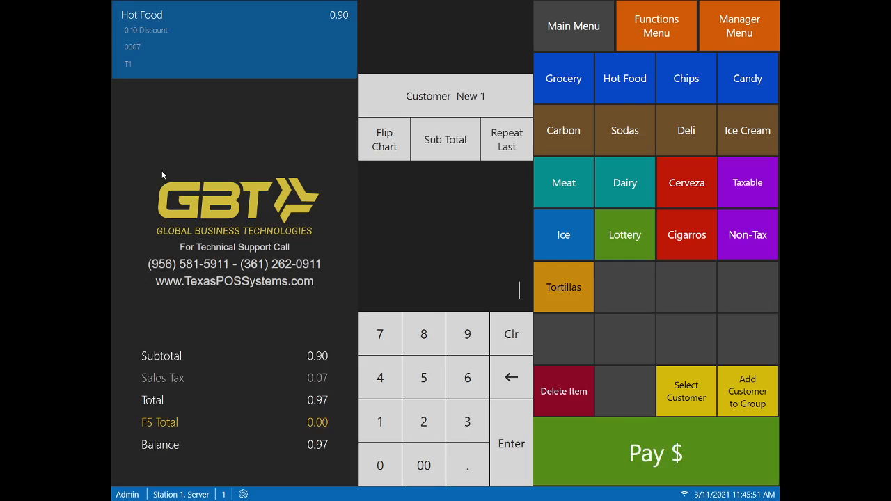
pyautogui.click(648, 96)
pyautogui.write('100')
pyautogui.press('Return')
pyautogui.click(648, 97)
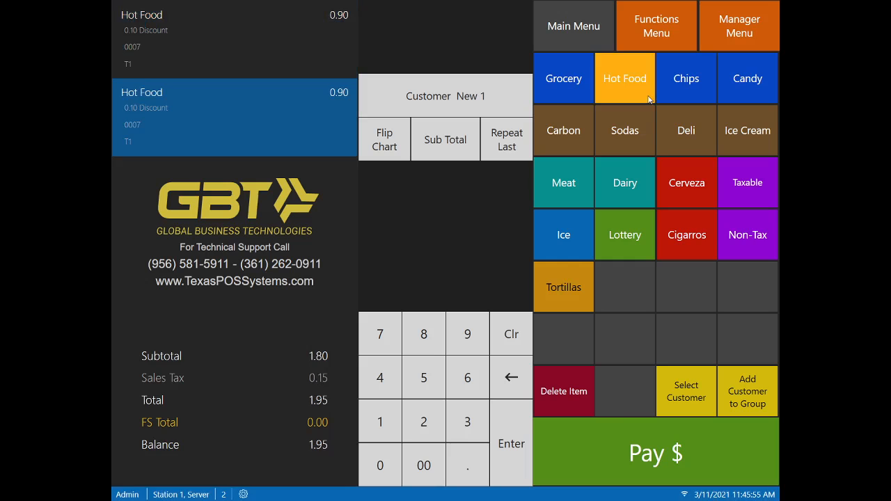
pyautogui.write('100')
pyautogui.press('Return')
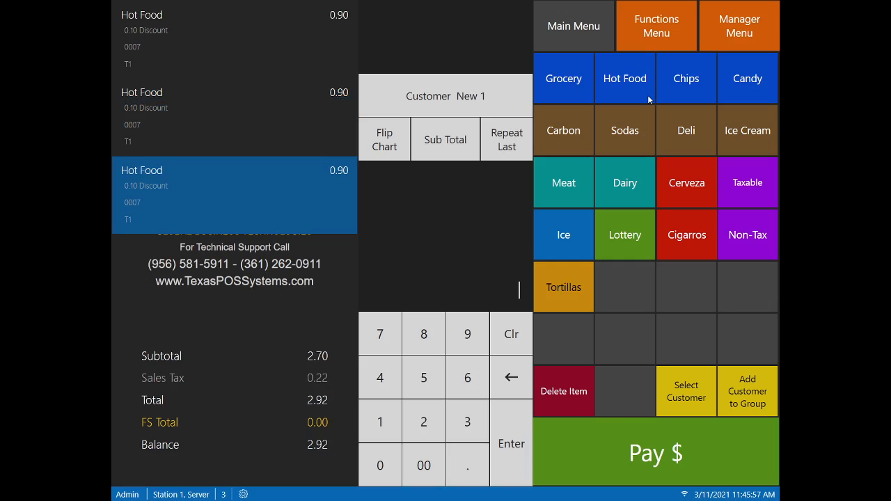
pyautogui.click(648, 97)
pyautogui.write('100')
pyautogui.press('Return')
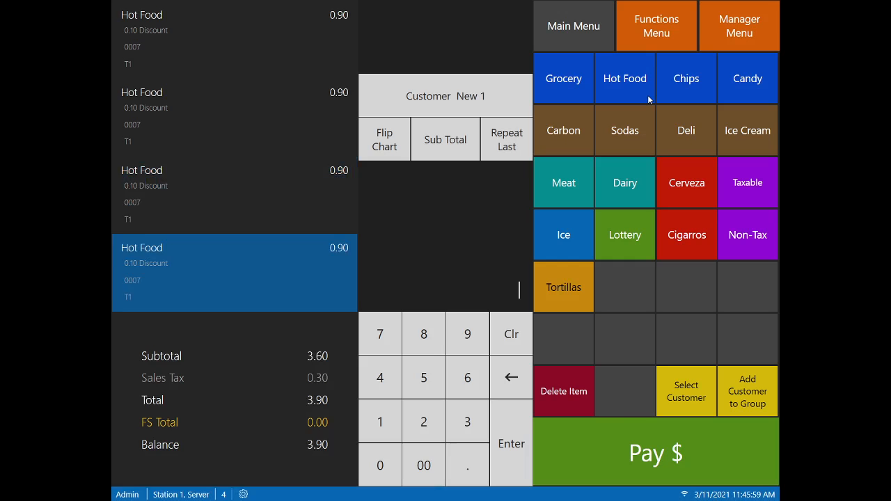
pyautogui.click(630, 90)
pyautogui.write('100')
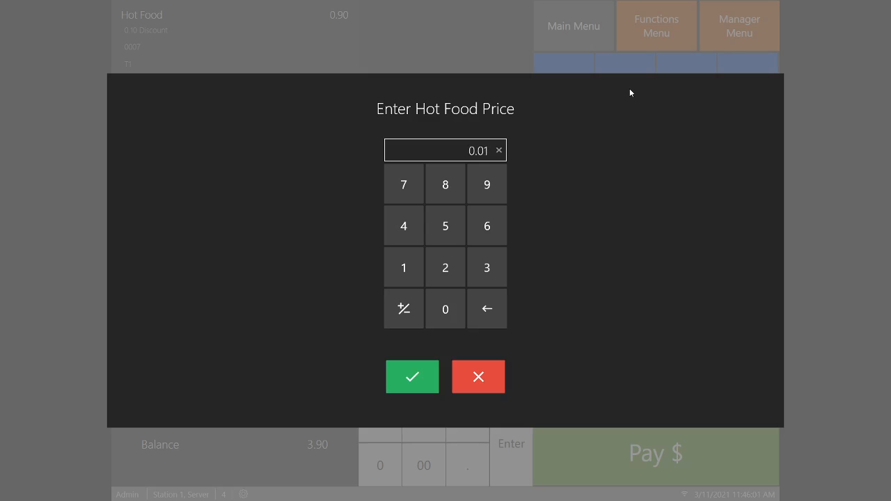
pyautogui.press('Return')
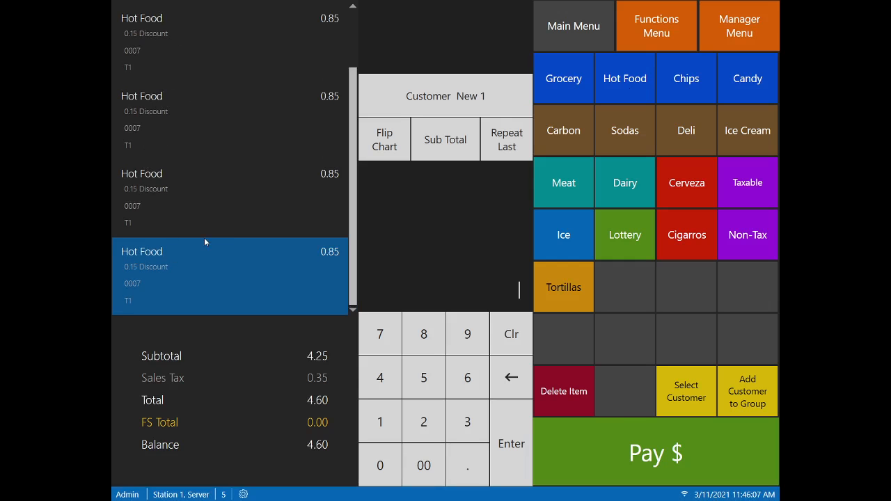
pyautogui.click(650, 432)
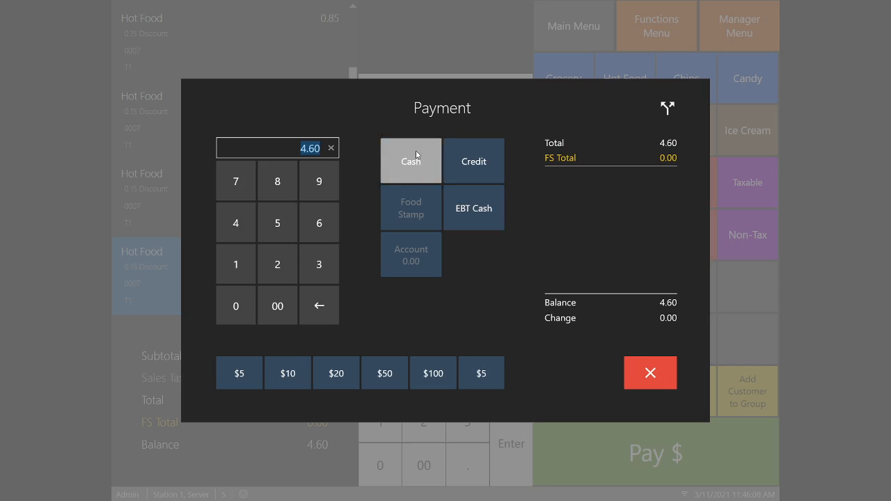